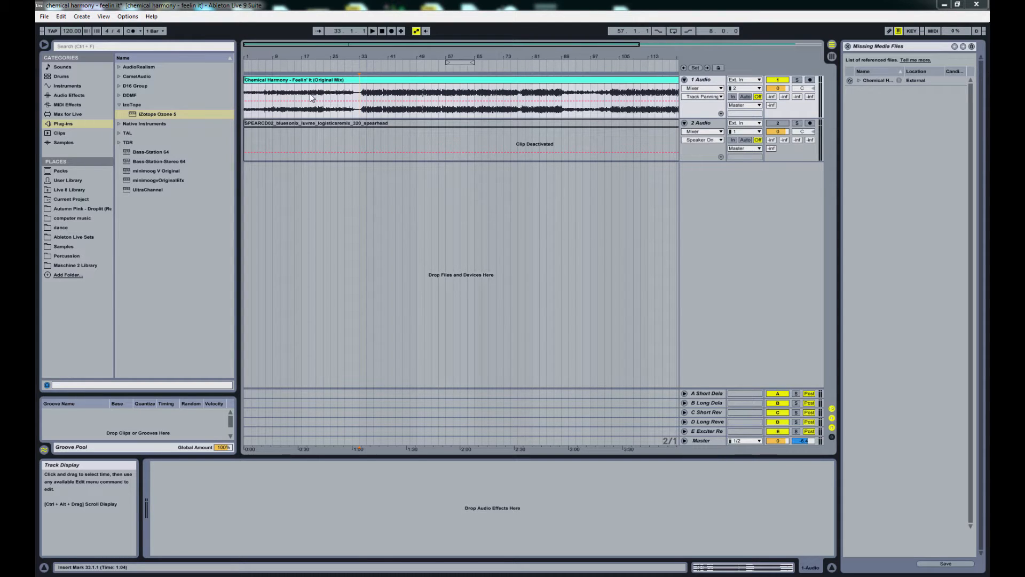
Play the original mix briefly and load iZotope Ozone 5 onto its audio track.
click(373, 31)
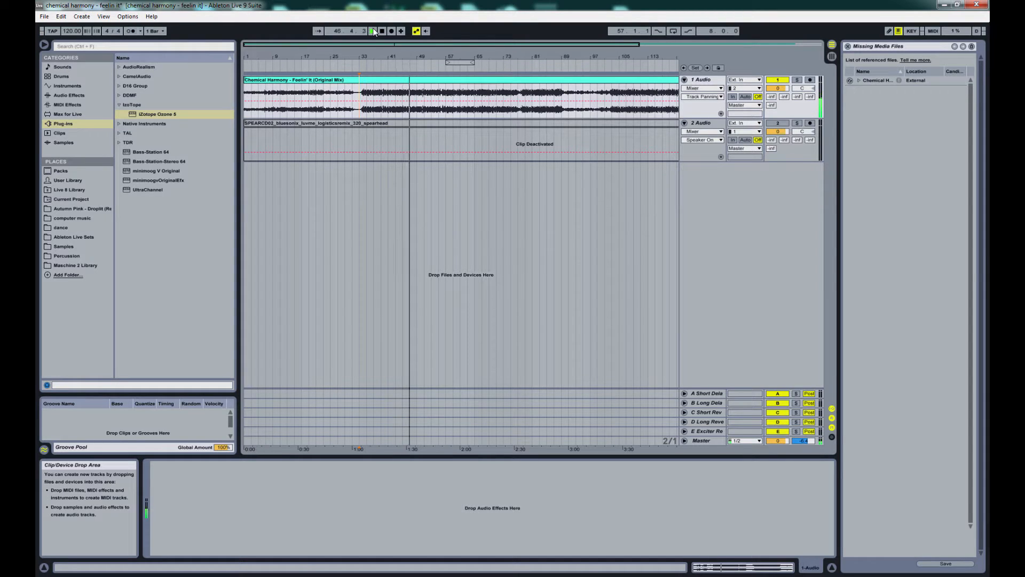
key(space)
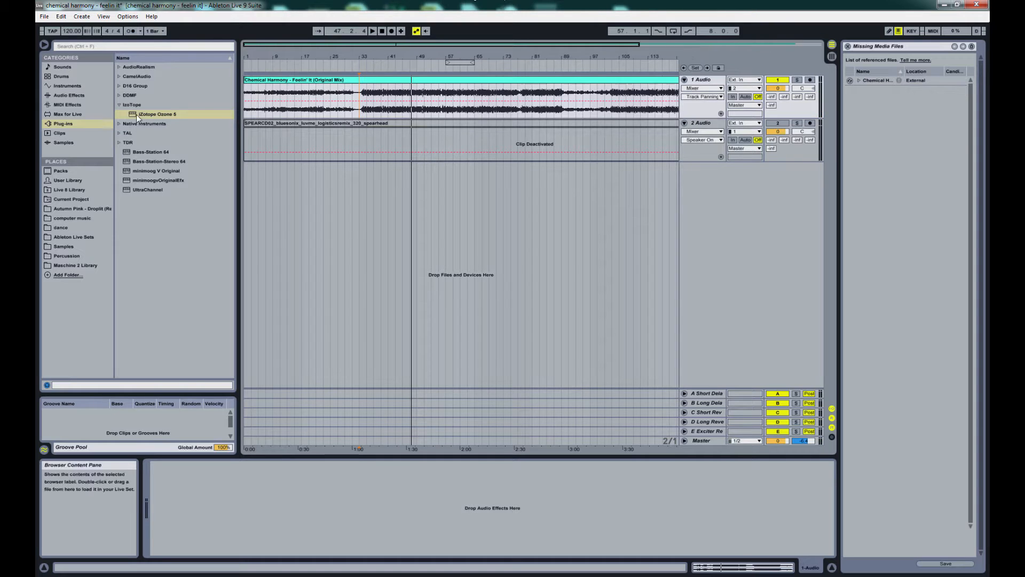
drag(136, 115, 423, 96)
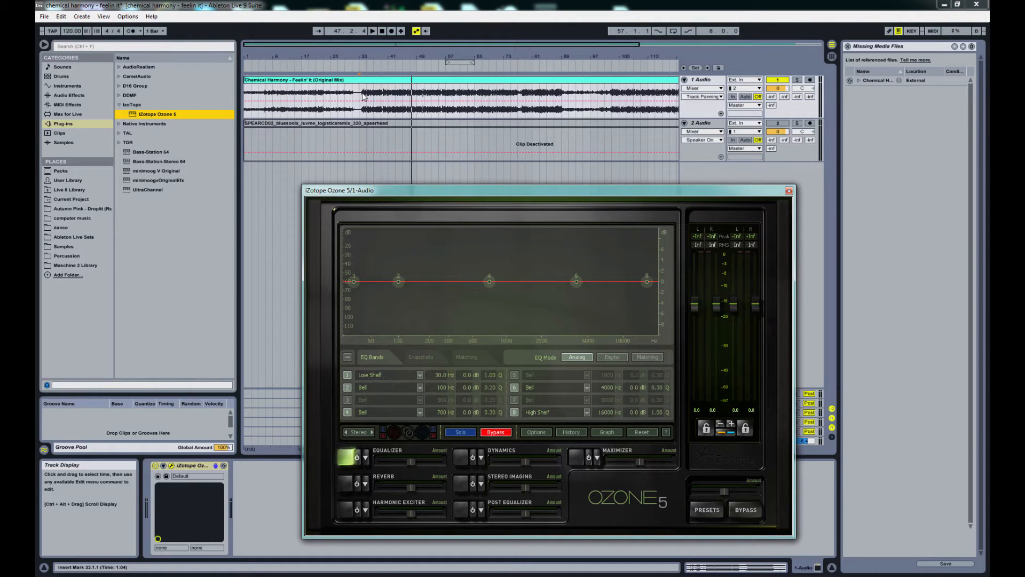
click(422, 81)
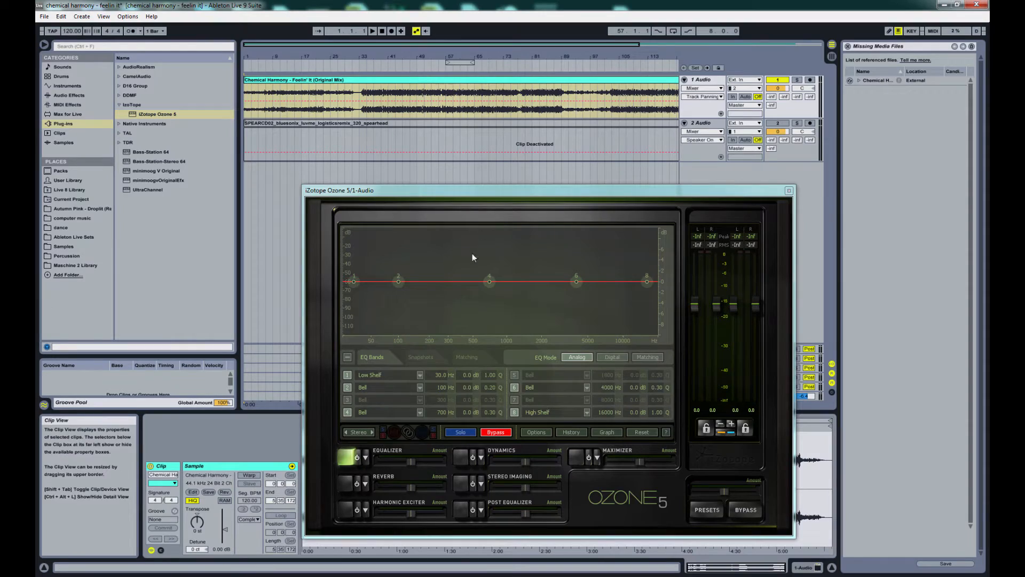
drag(412, 190, 372, 167)
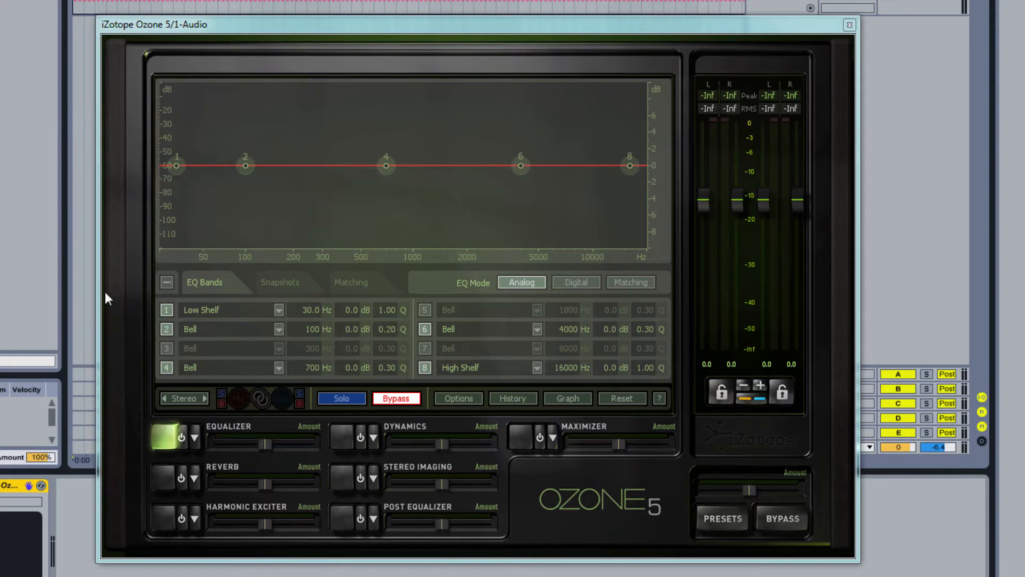
Preview the equalizer's Side channel in Mid/Side mode during playback, and return the equalizer to Stereo.
click(196, 398)
click(286, 403)
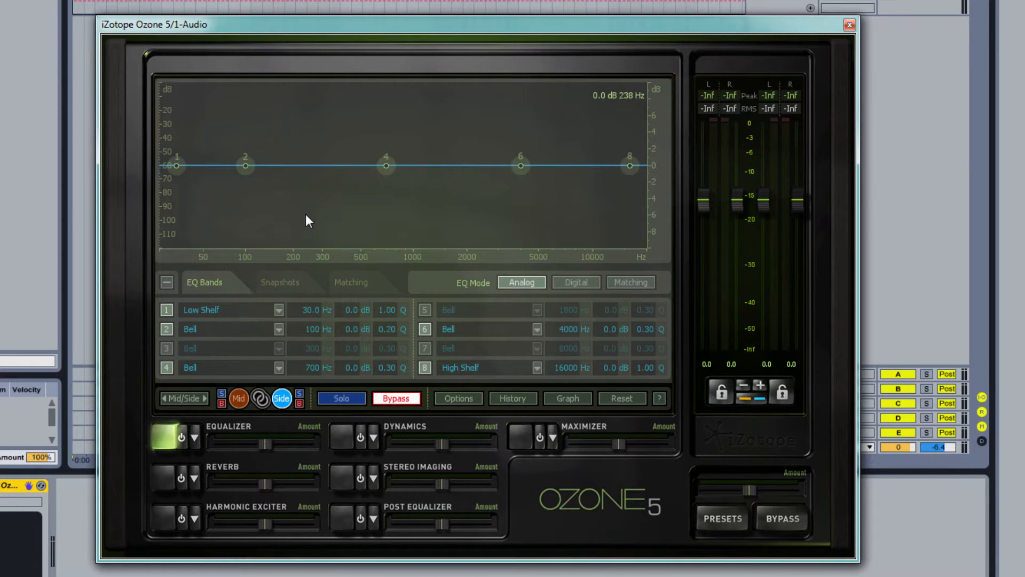
key(space)
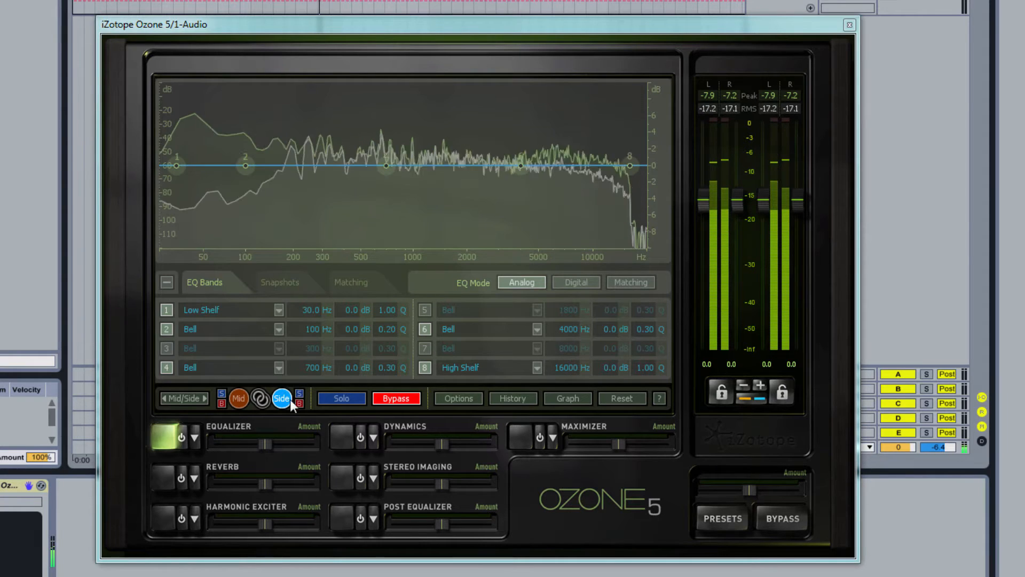
key(space)
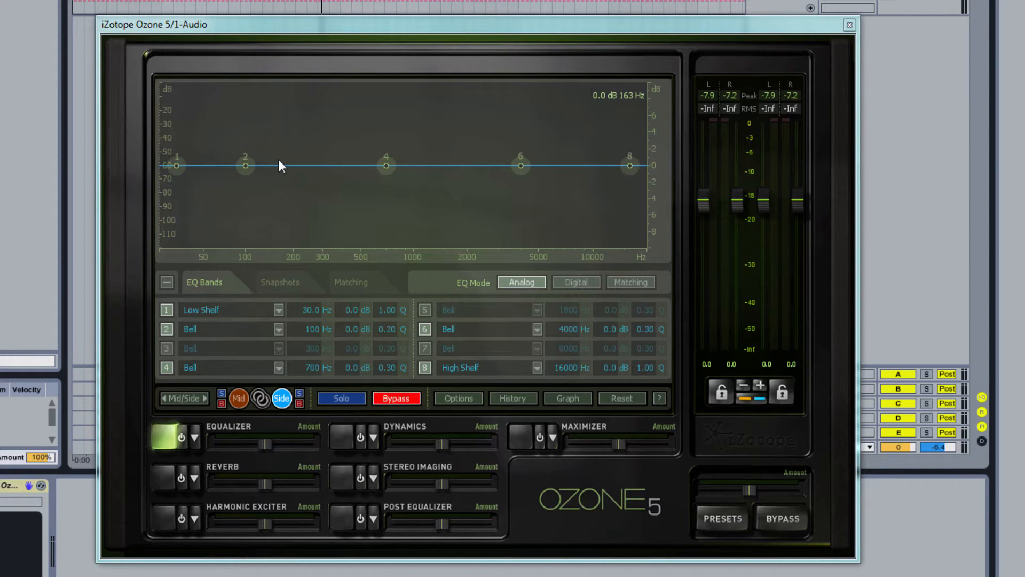
click(183, 401)
click(183, 402)
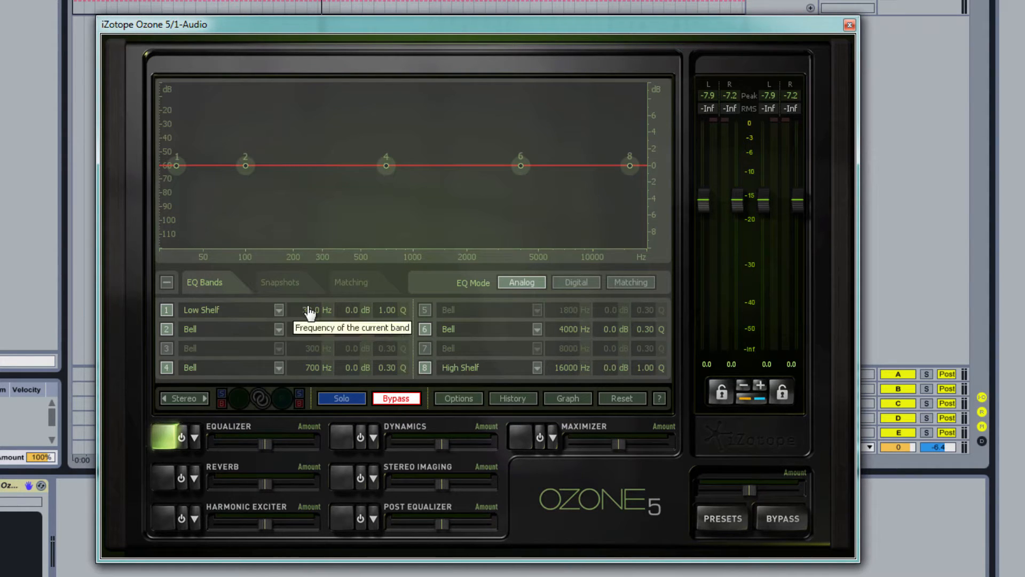
Set the gain of the 30 Hz low shelf in band 1 to -1 dB and its Q to 24.0.
click(349, 312)
text(-1)
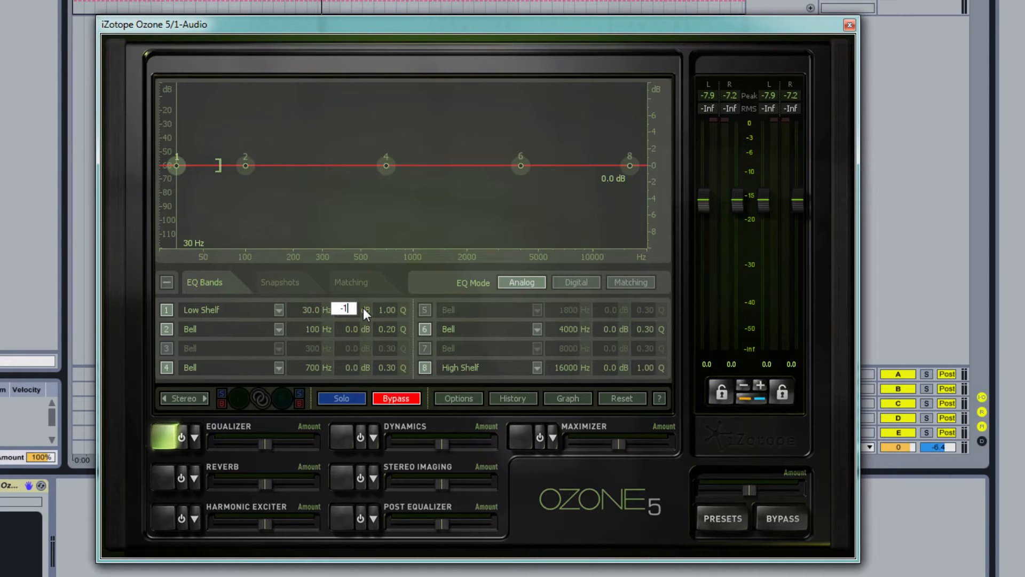
key(Return)
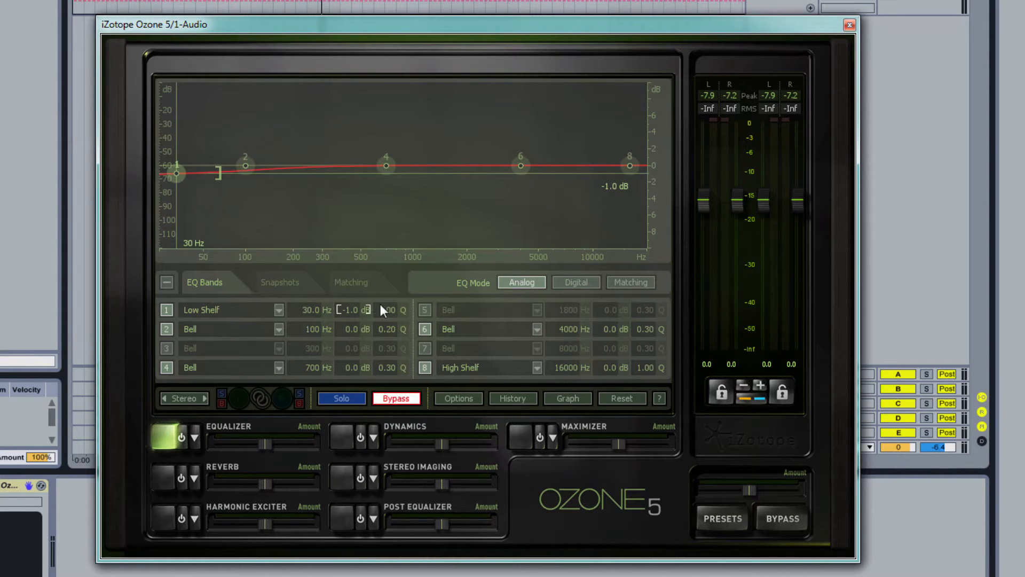
drag(387, 318, 398, 145)
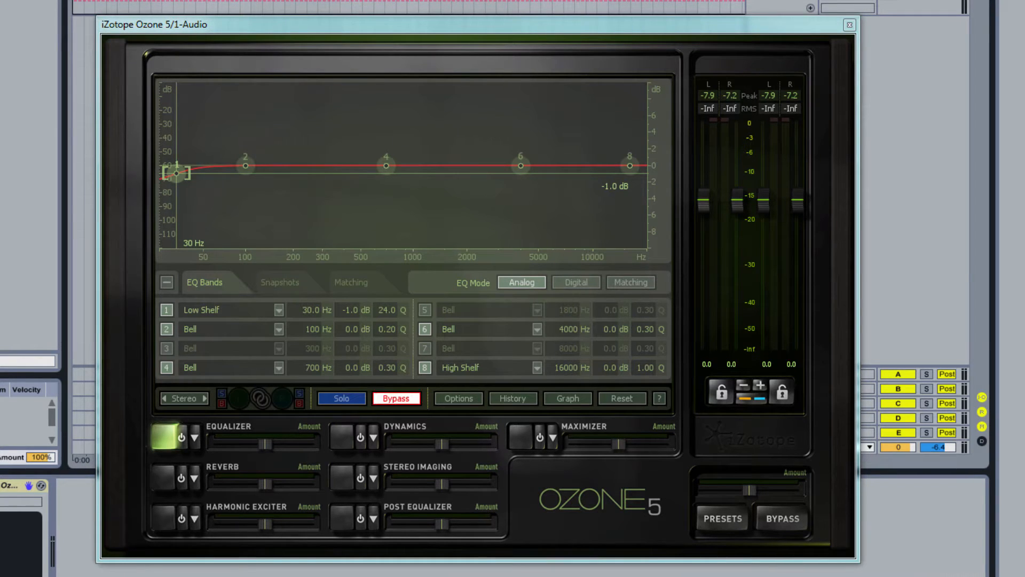
Play the track and compare the bypassed and processed equalizer sound, leaving the equalizer active.
key(space)
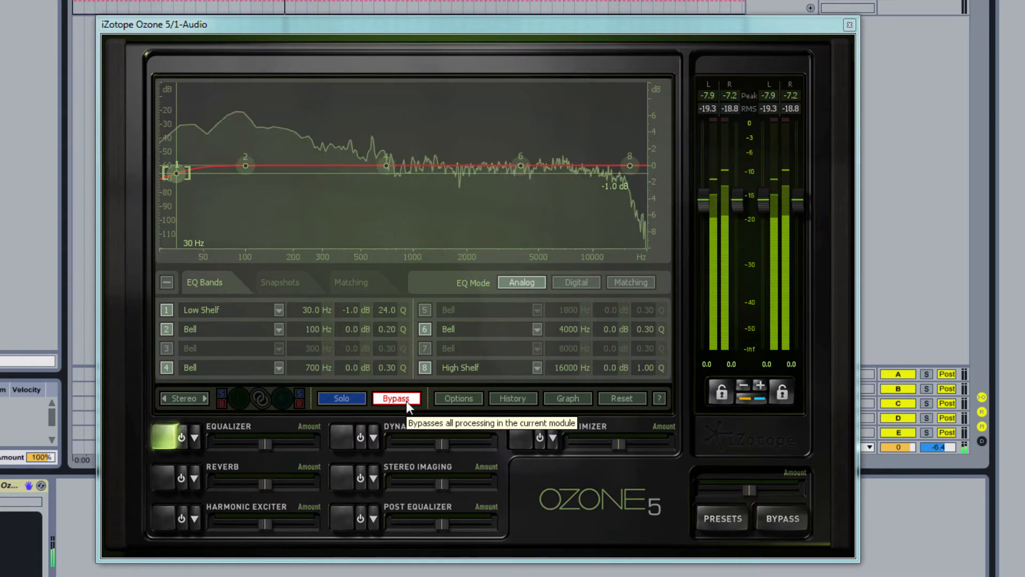
click(406, 402)
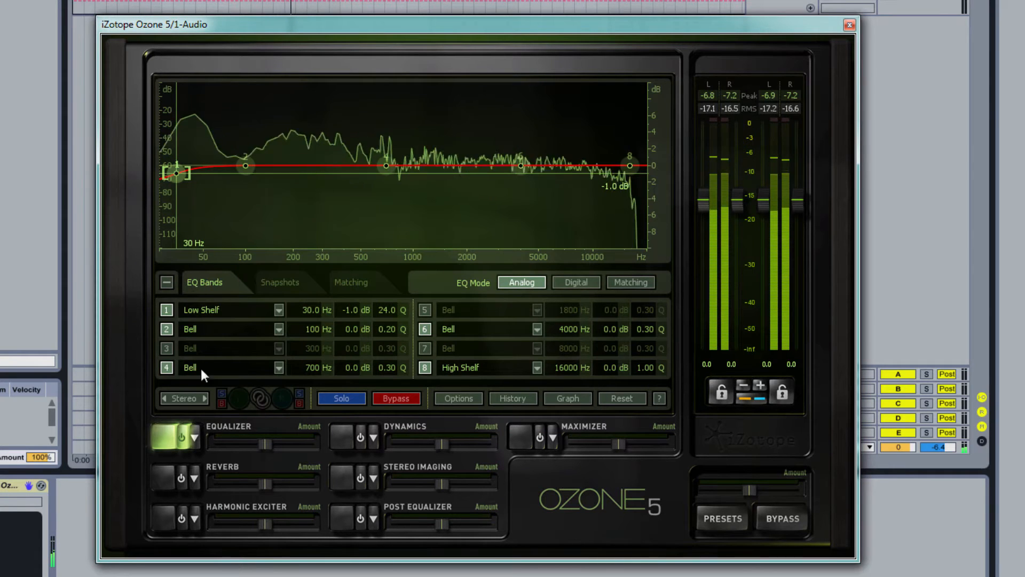
click(402, 398)
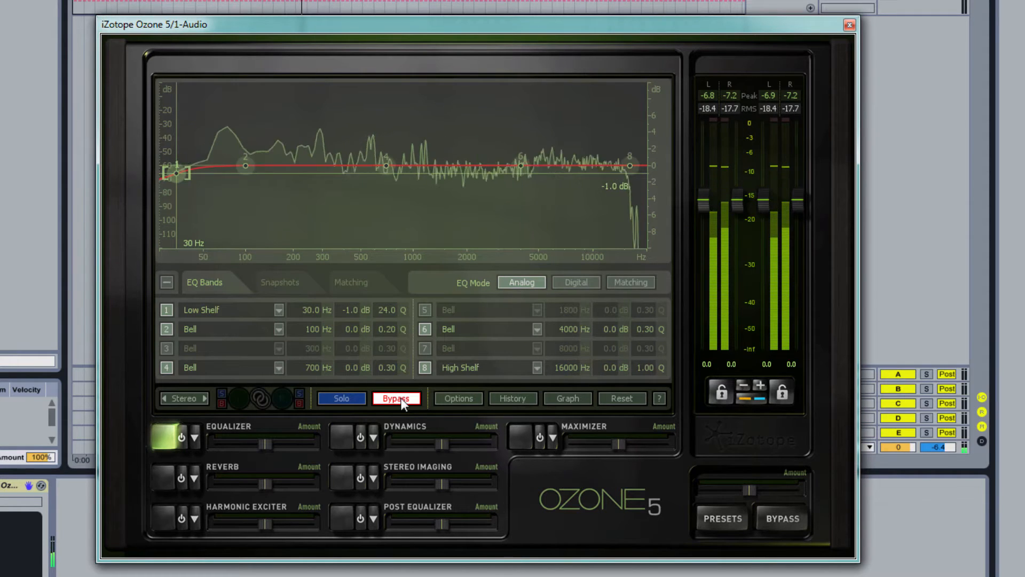
click(402, 398)
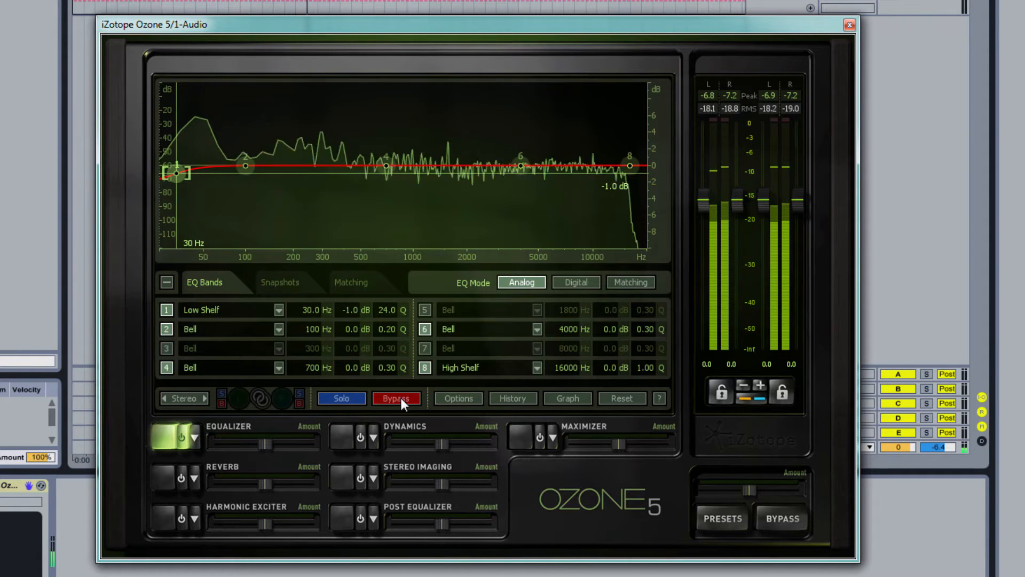
Set the band 2 bell filter to 55 Hz with a gain of 1 dB.
click(236, 328)
click(303, 332)
double_click(304, 331)
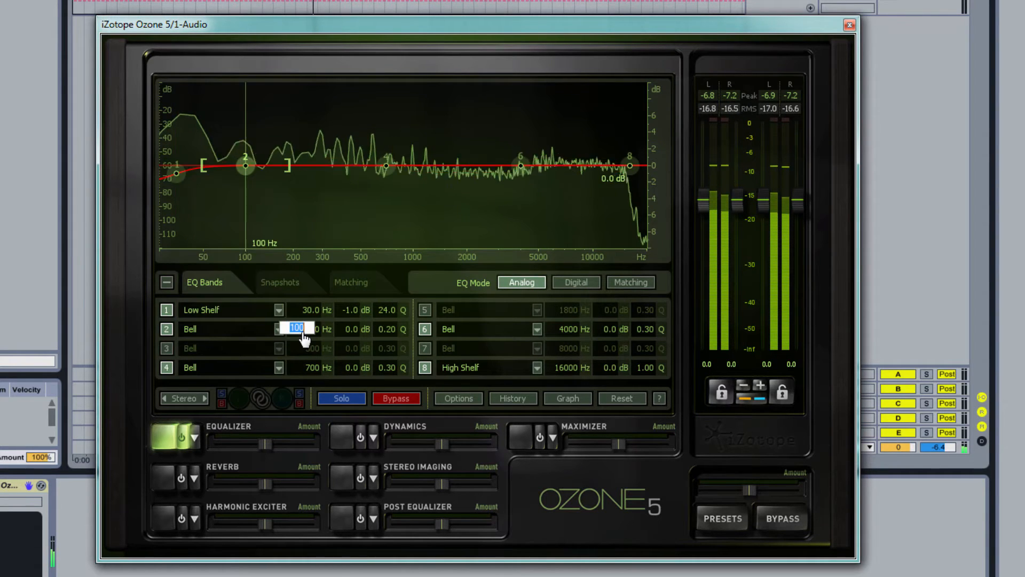
text(55)
key(Return)
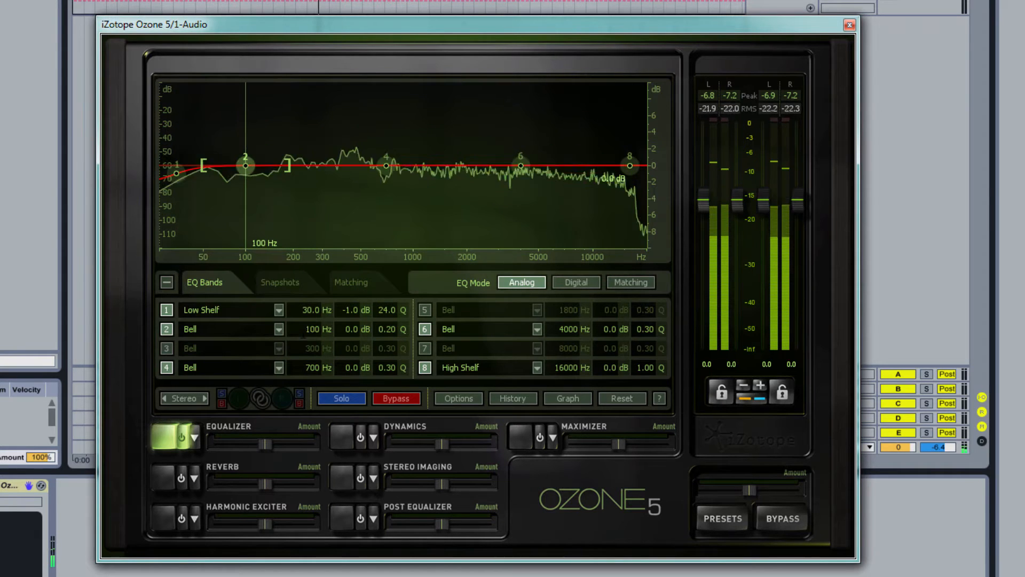
double_click(351, 330)
text(1)
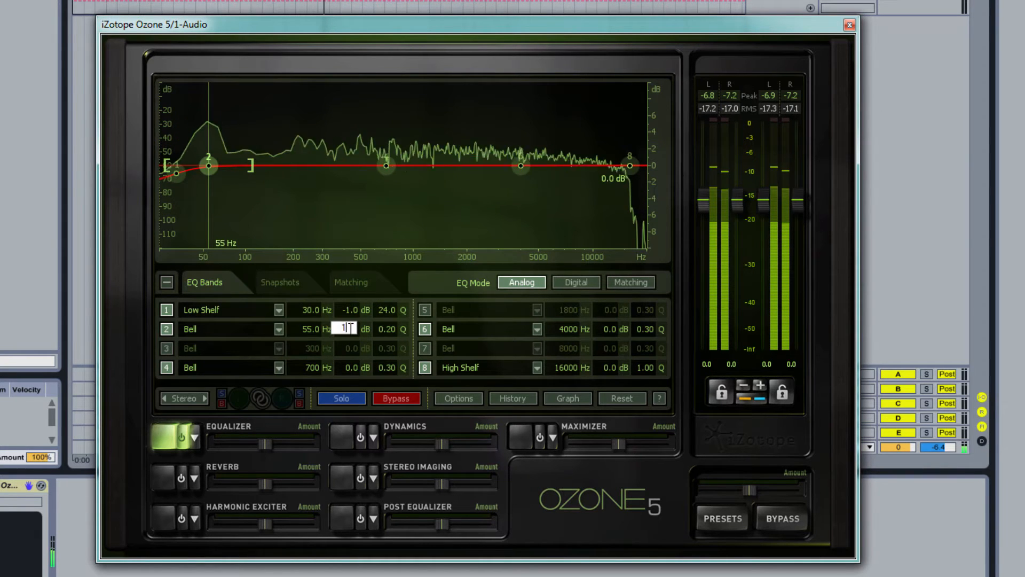
key(Return)
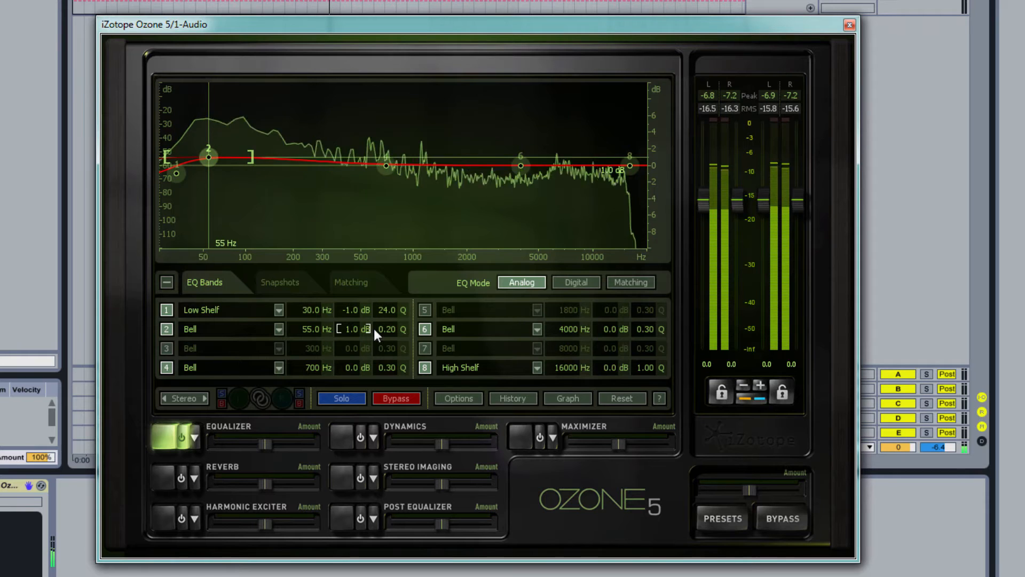
Raise the Q of band 2 to 1.0 and compare the result with the bypassed equalizer.
scroll(388, 335, up, 3)
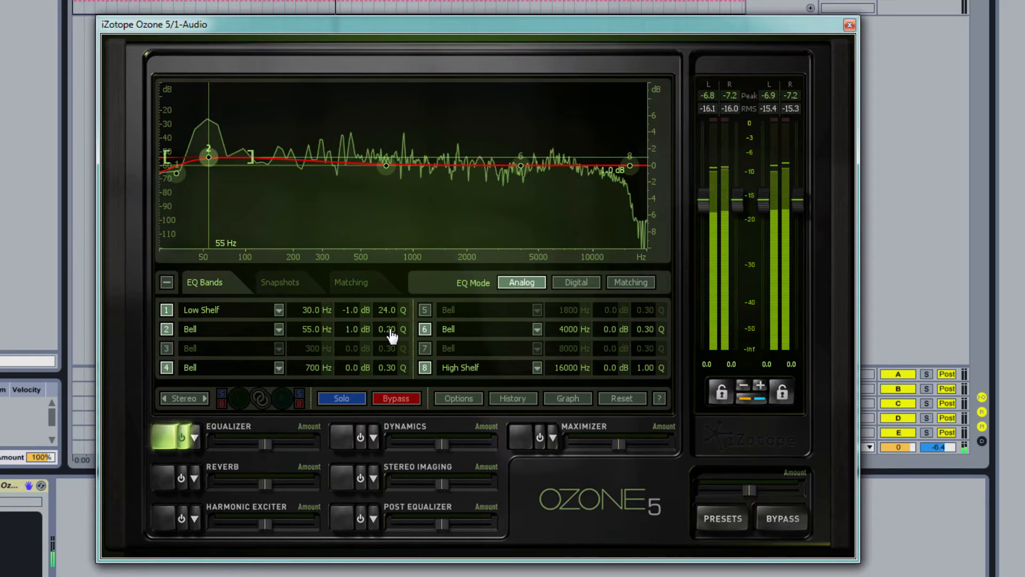
drag(395, 308, 366, 138)
drag(393, 332, 368, 160)
drag(393, 325, 395, 313)
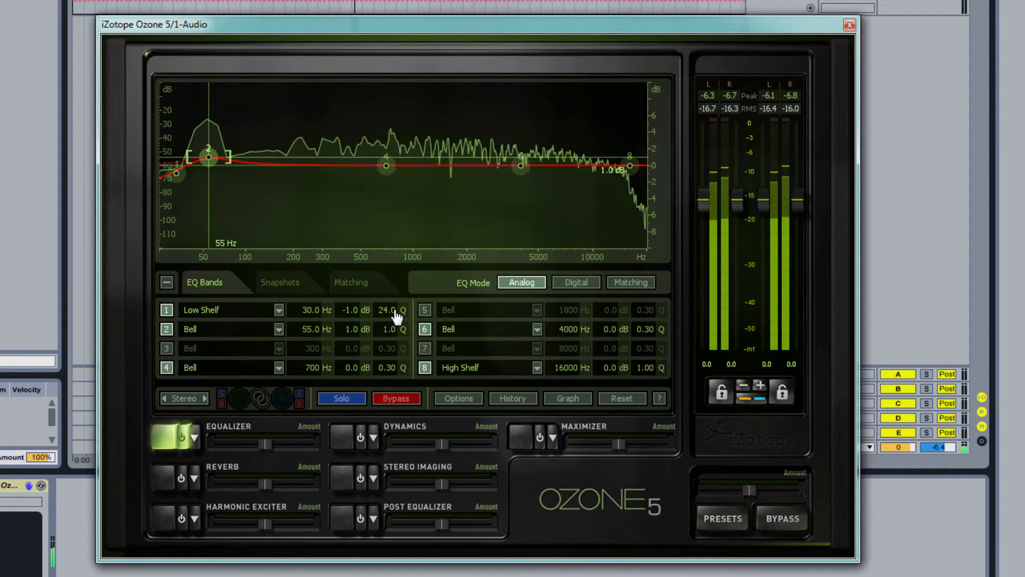
click(403, 403)
click(402, 404)
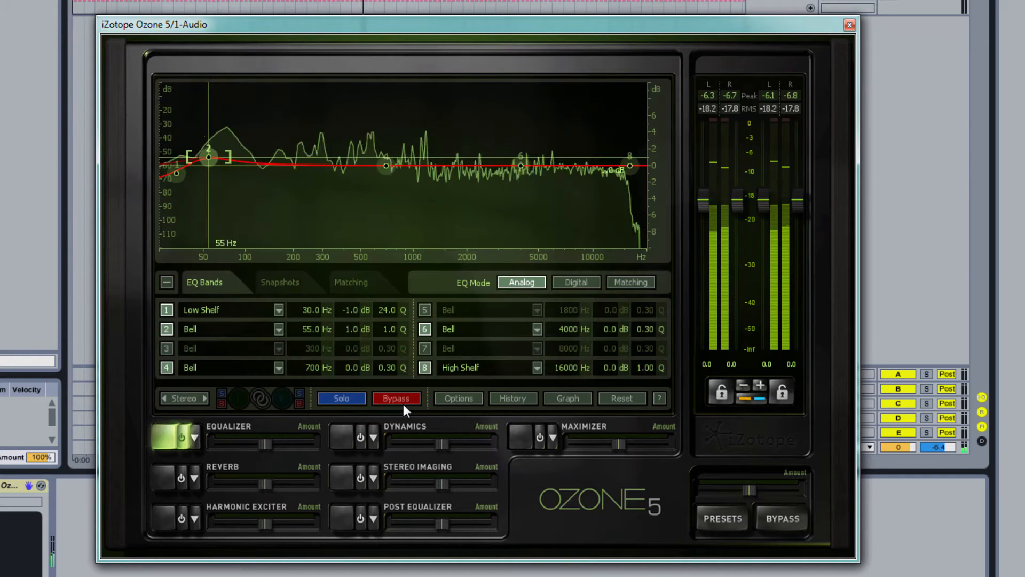
Enable band 3 as a bell at 110 Hz with 1 dB of gain, and stop playback.
click(166, 348)
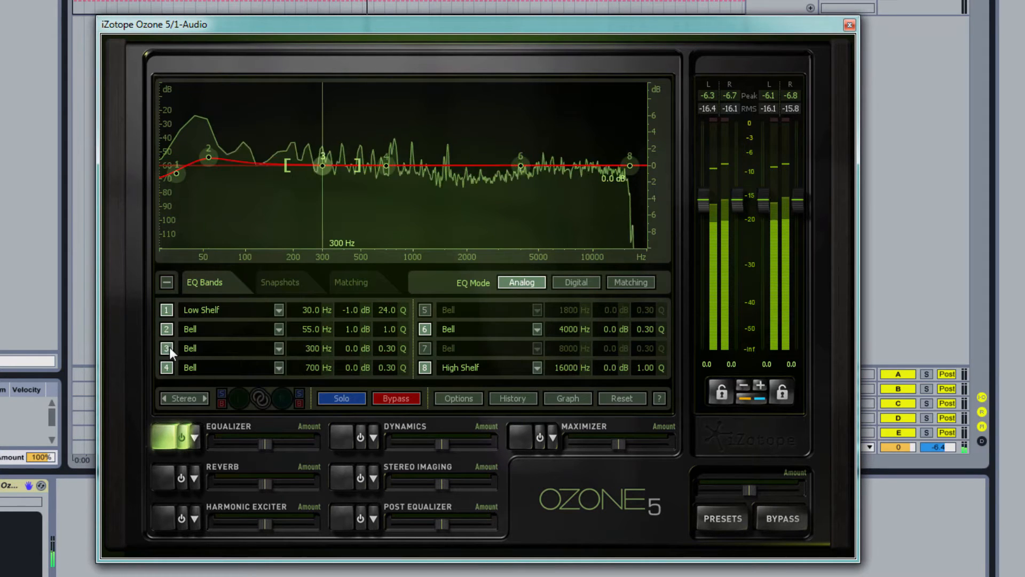
double_click(319, 353)
text(110)
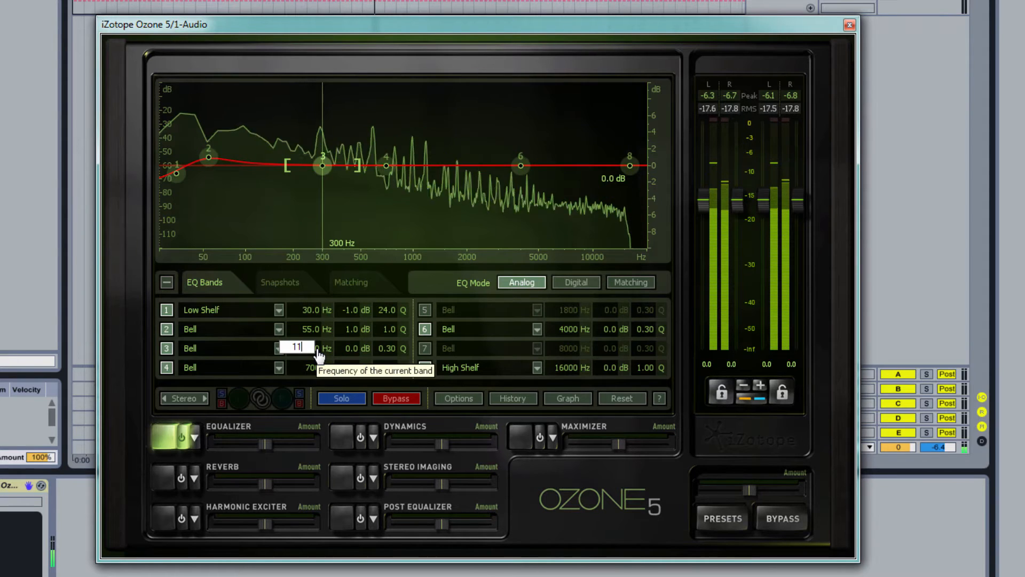
key(Return)
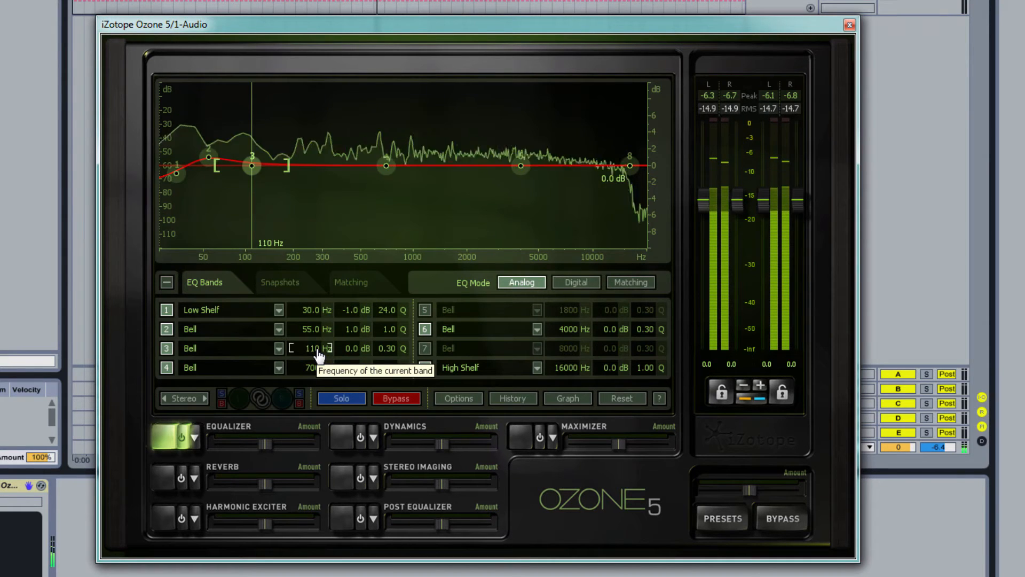
double_click(347, 352)
text(1)
key(Return)
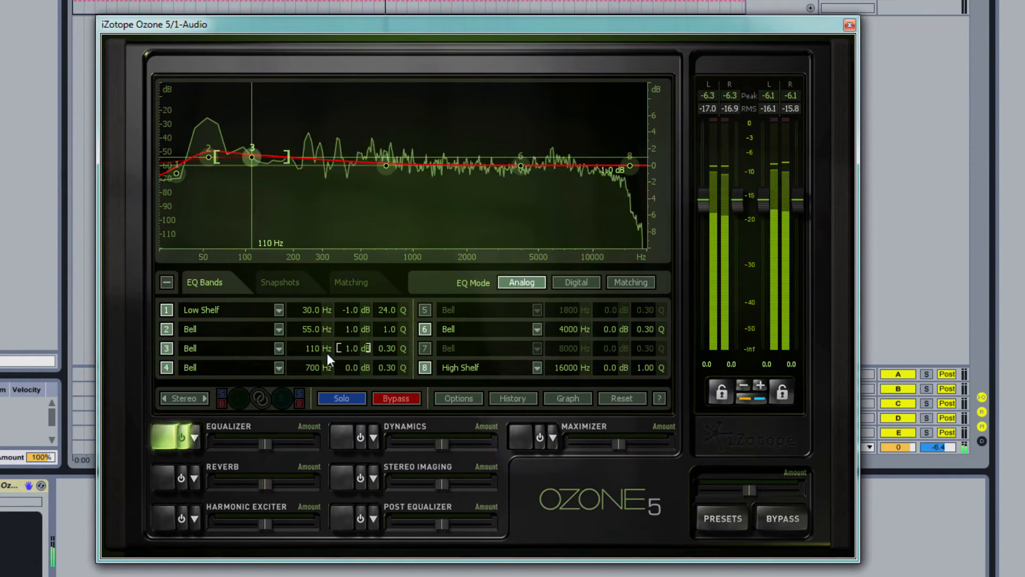
key(space)
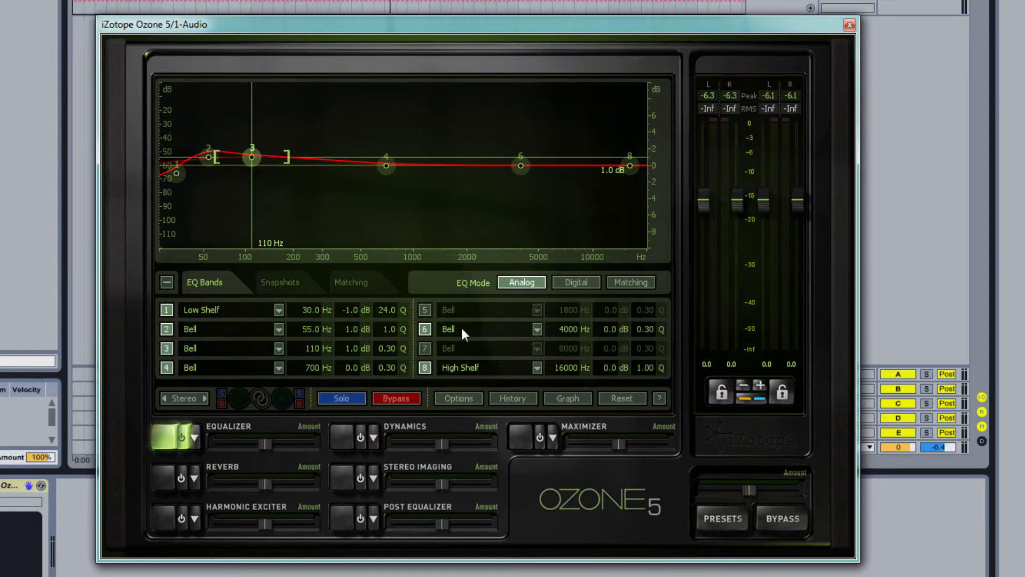
Resume playback and enable band 5 as a bell at 440 Hz with 1 dB of gain.
key(space)
click(431, 308)
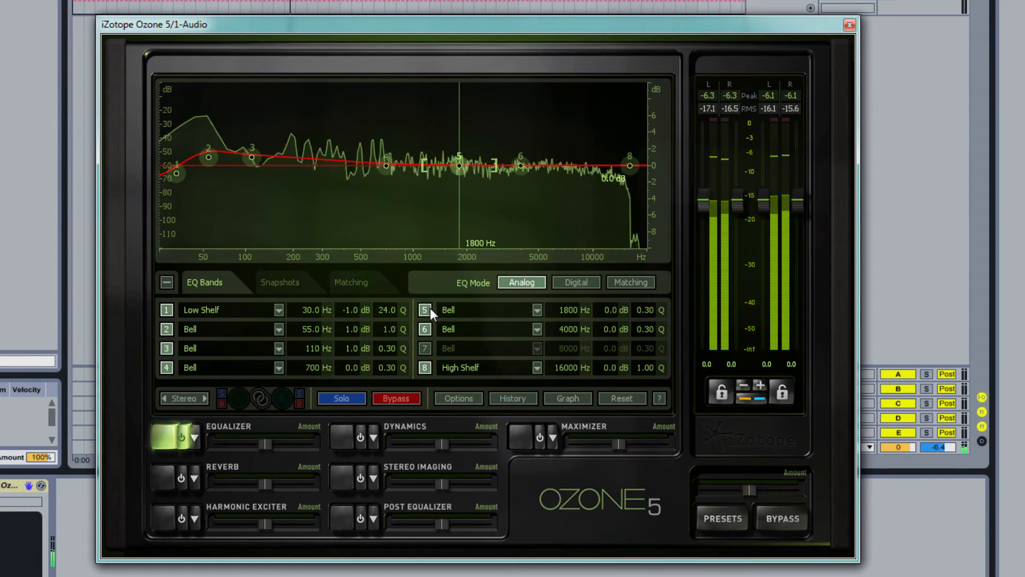
double_click(572, 310)
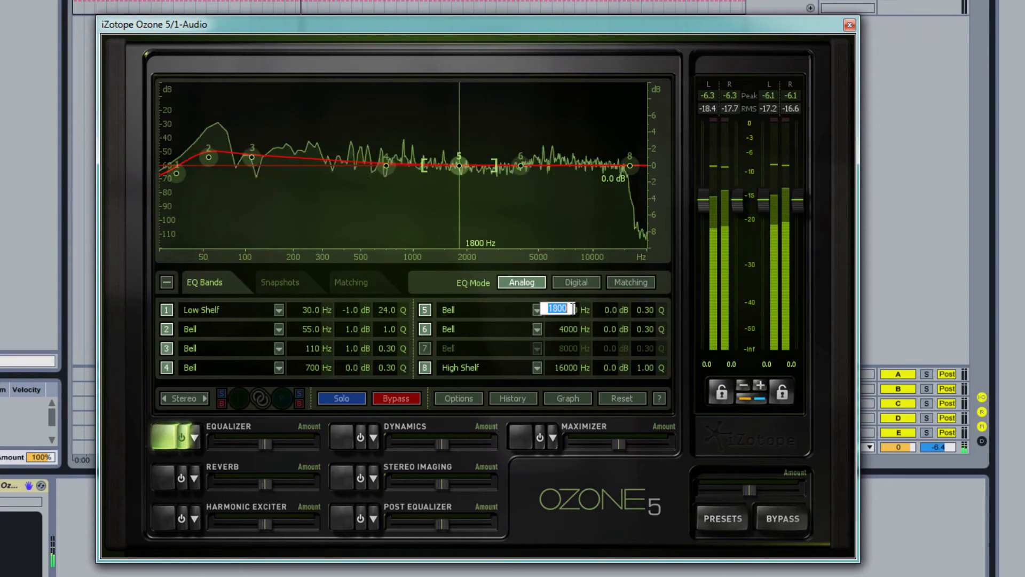
text(440)
key(Return)
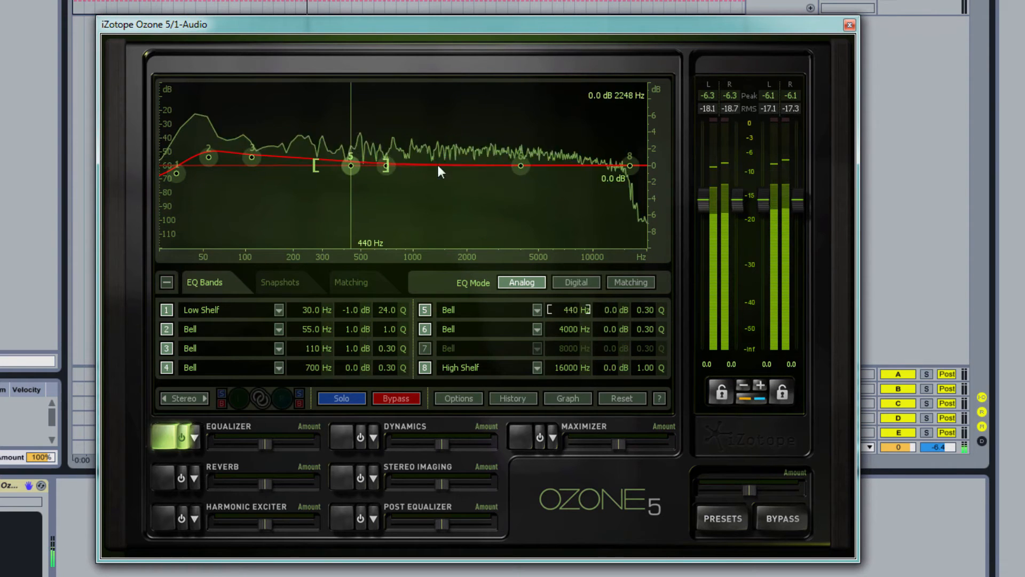
double_click(612, 311)
text(1)
key(Return)
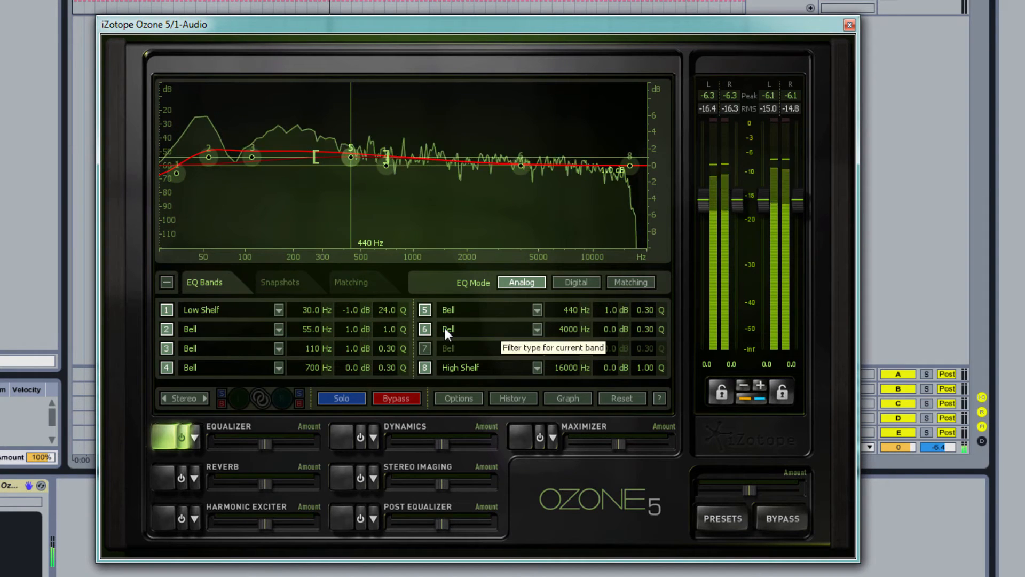
Set the gain of the band 6 bell filter to -1 dB.
click(568, 332)
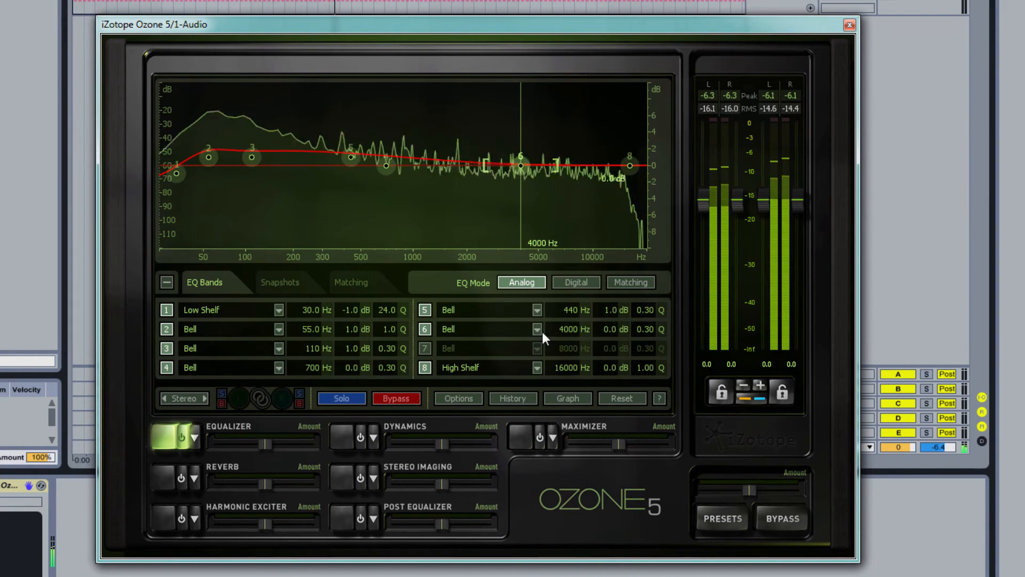
scroll(566, 336, up, 3)
scroll(566, 334, down, 1)
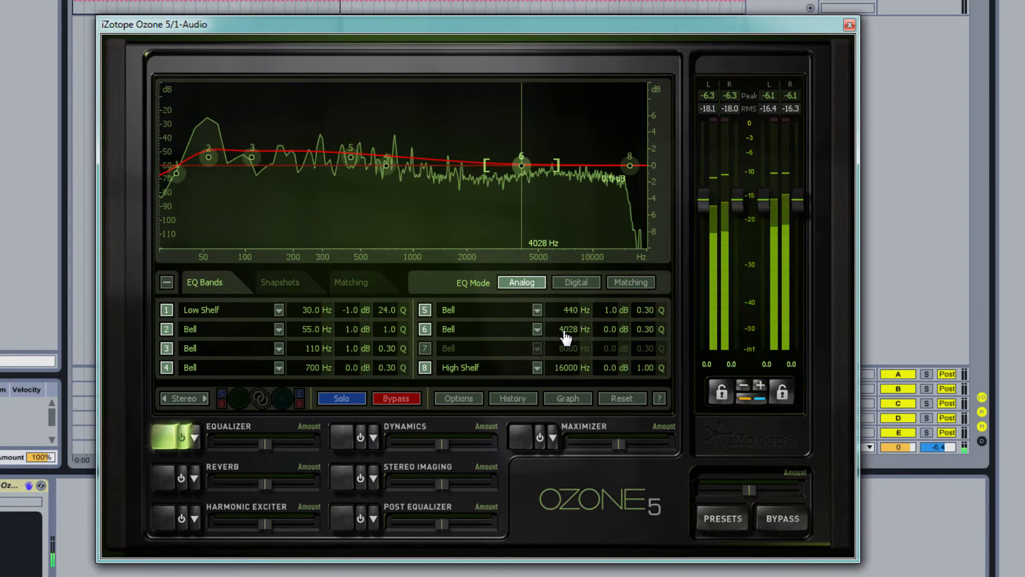
double_click(611, 333)
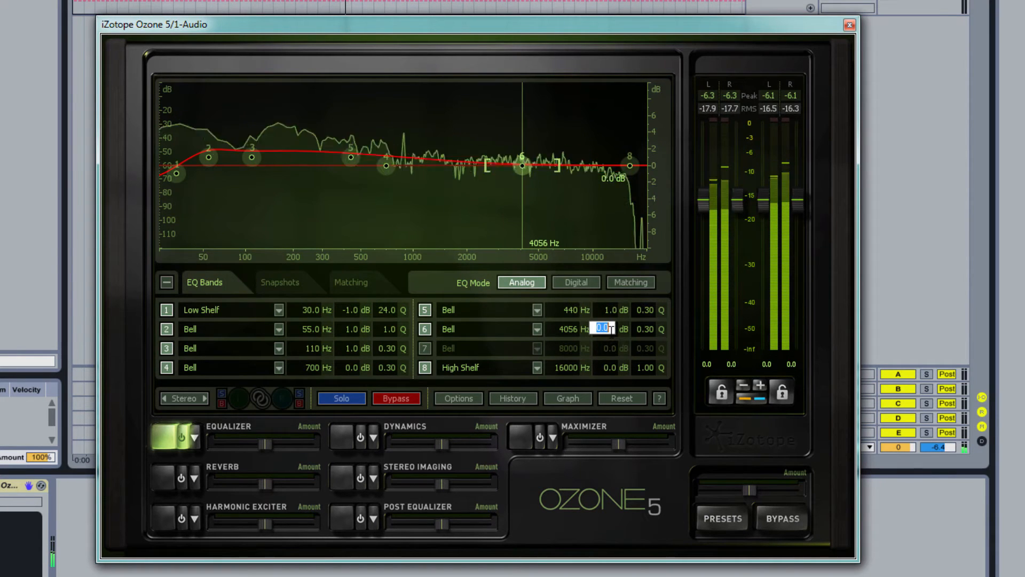
text(-1)
key(Return)
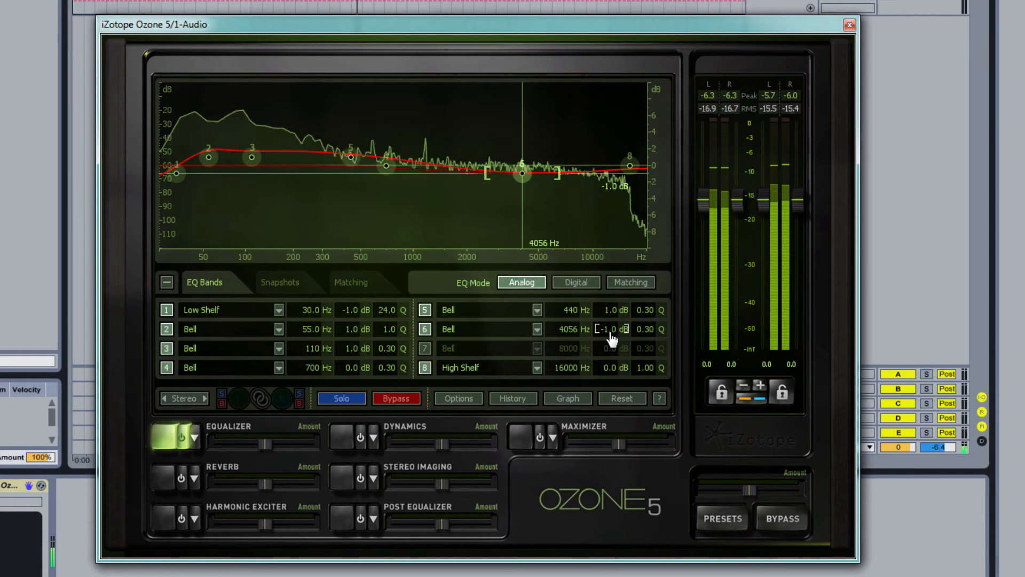
Set the frequency of the band 6 bell filter to 4020 Hz.
double_click(568, 330)
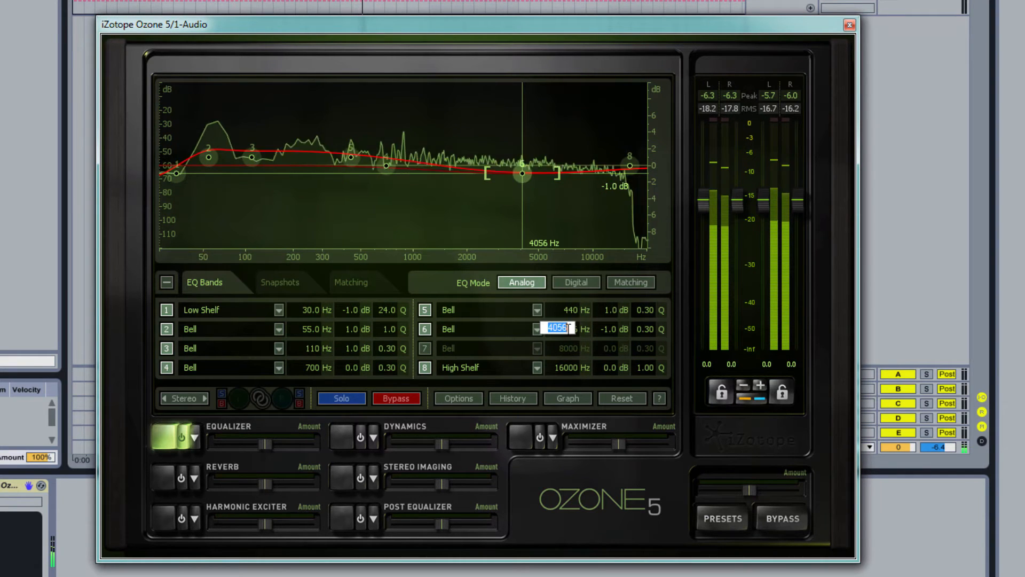
text(40)
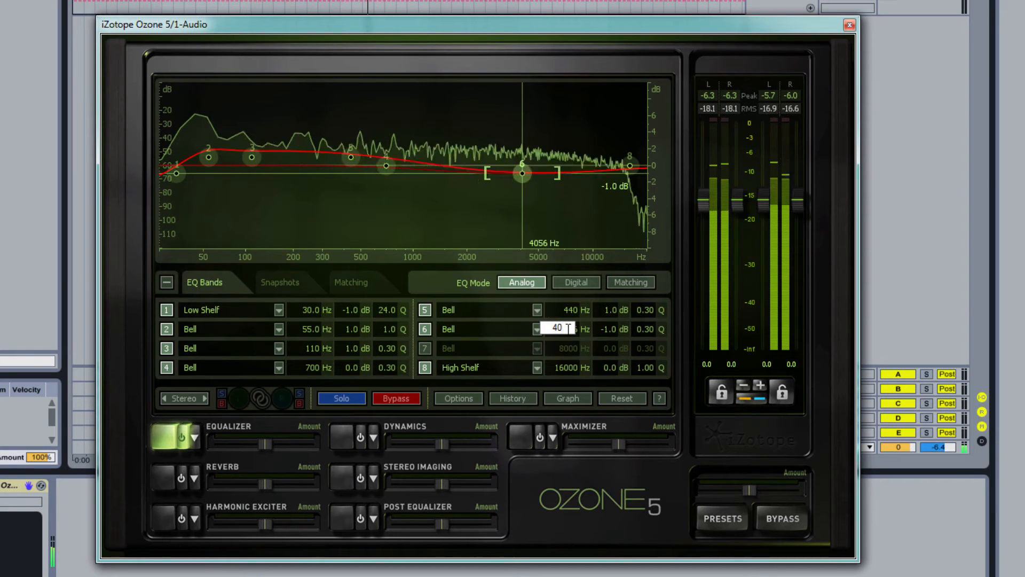
text(2)
text(0)
key(Return)
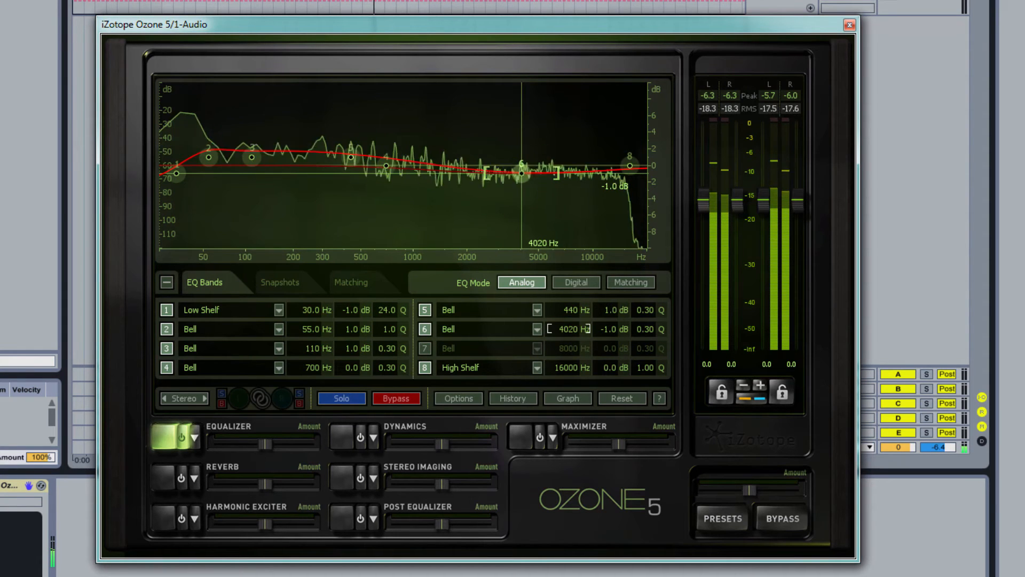
Set the Q of band 6 to 1, and stop playback.
double_click(654, 330)
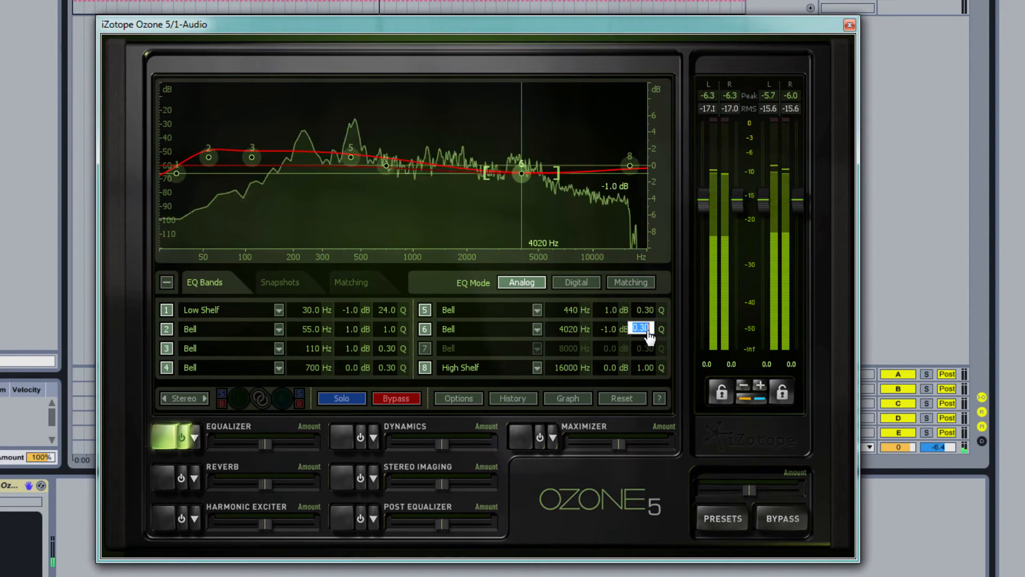
text(1)
key(Return)
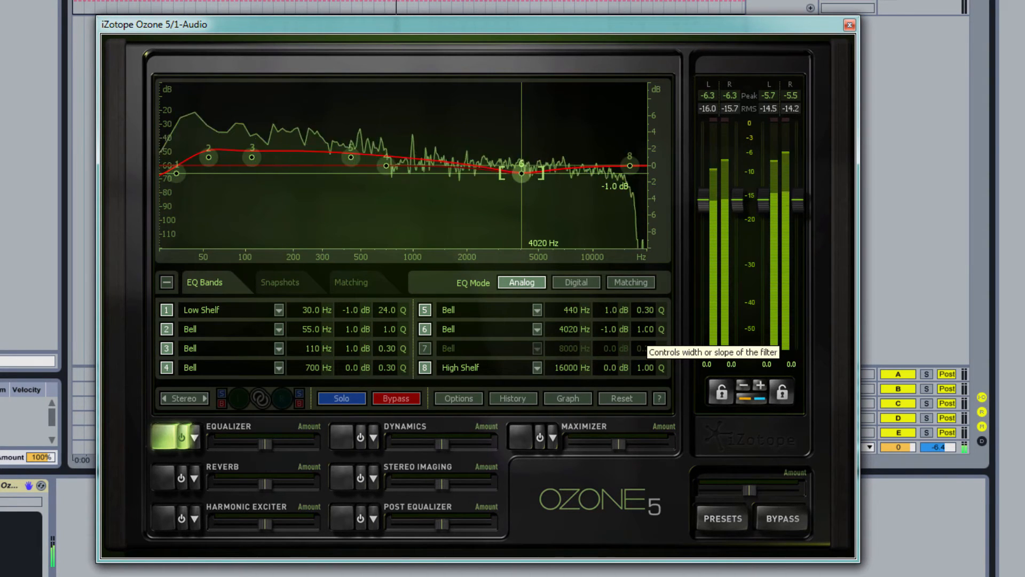
key(space)
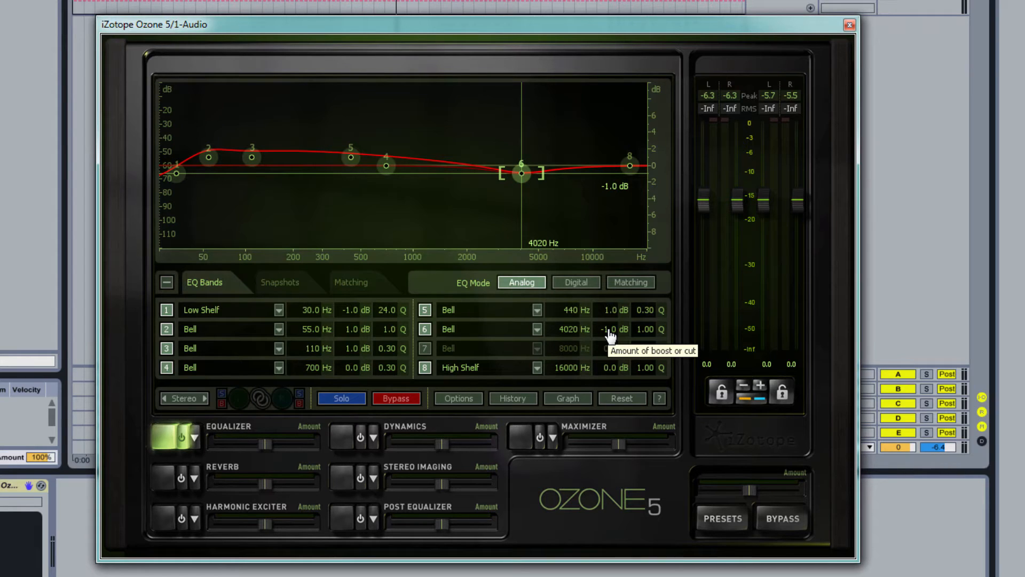
Change band 8 to a flat lowpass with a slope of 24 at 13840 Hz, and audition the track.
click(479, 368)
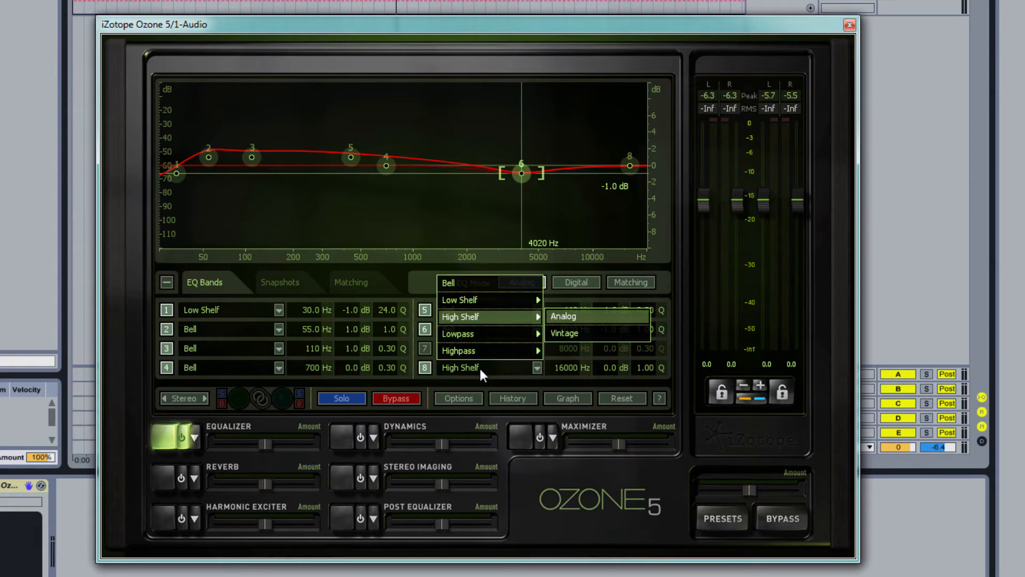
mouse_move(481, 337)
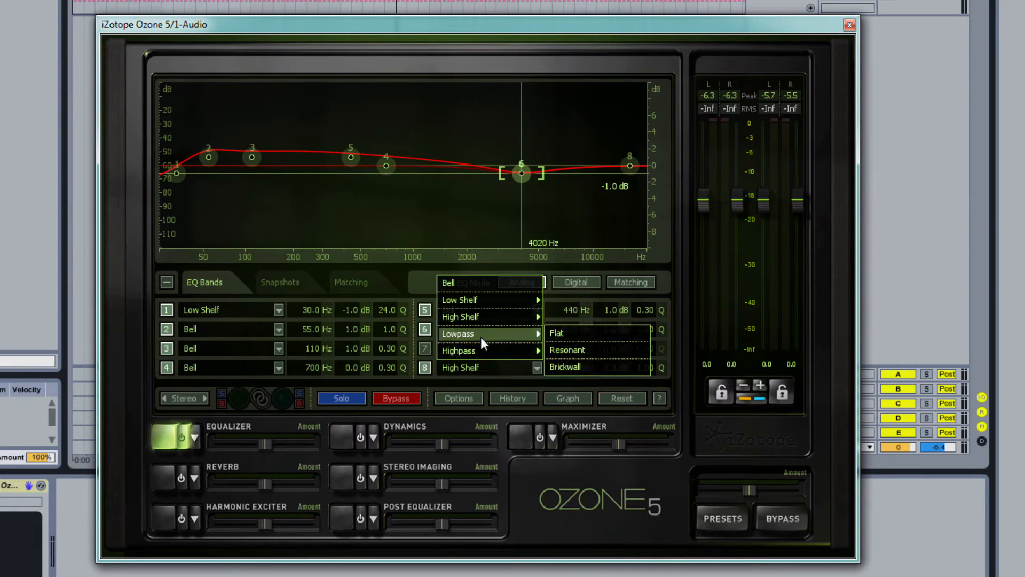
click(586, 332)
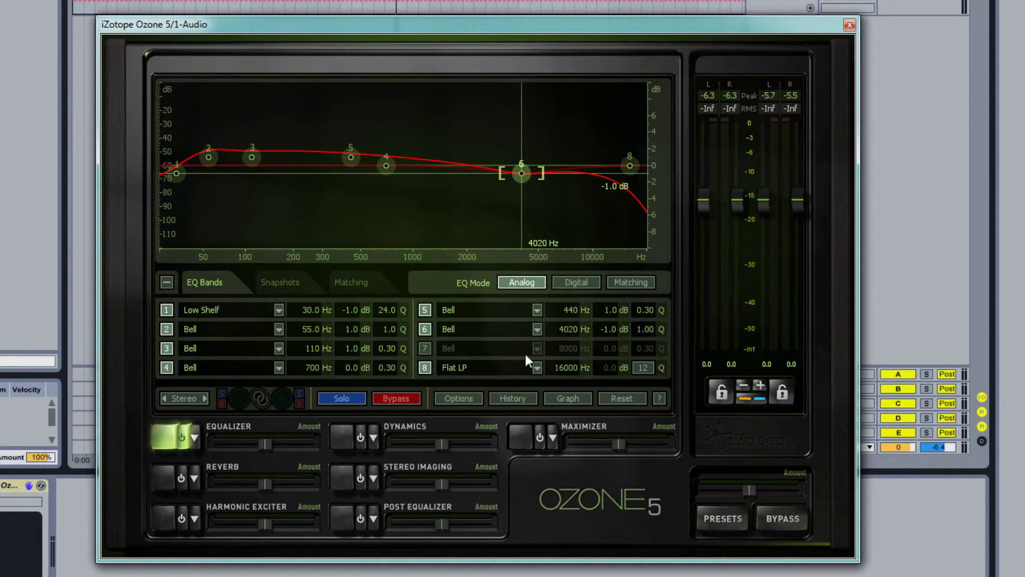
click(645, 367)
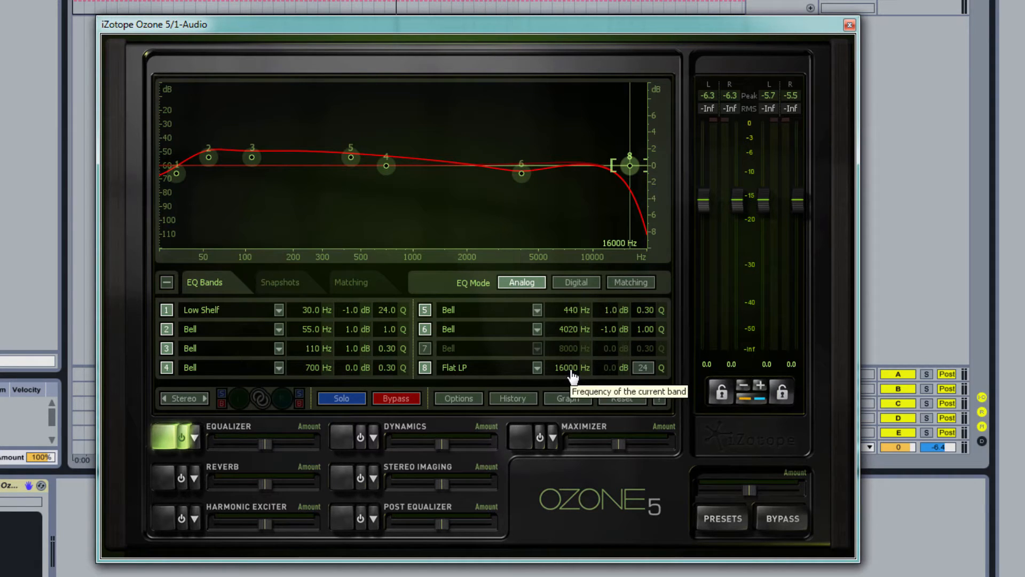
mouse_move(573, 377)
mouse_down()
mouse_move(568, 368)
mouse_move(569, 389)
mouse_up()
key(space)
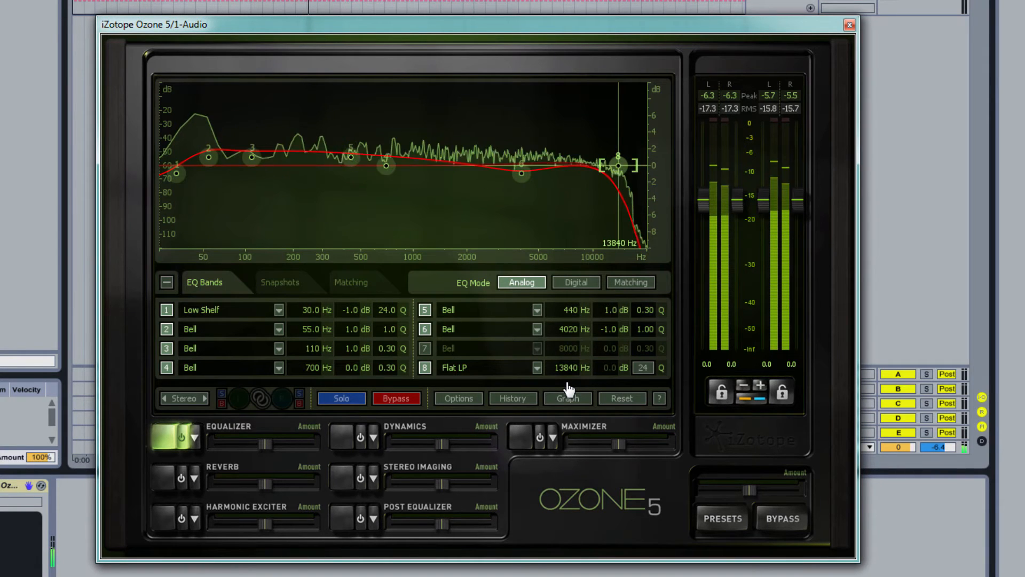
key(space)
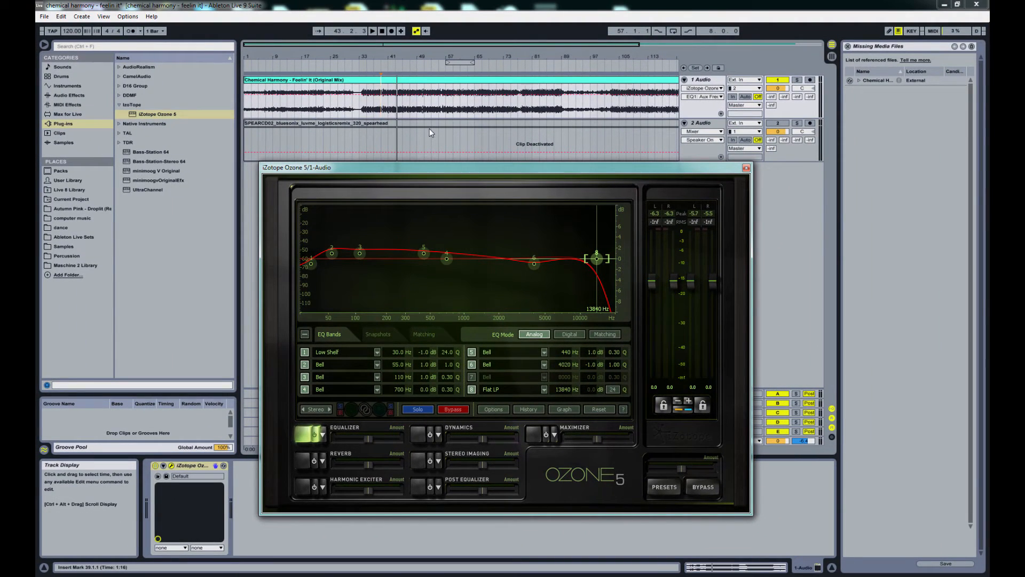
Reactivate the deactivated reference clip on track 2 and enable that track.
click(442, 125)
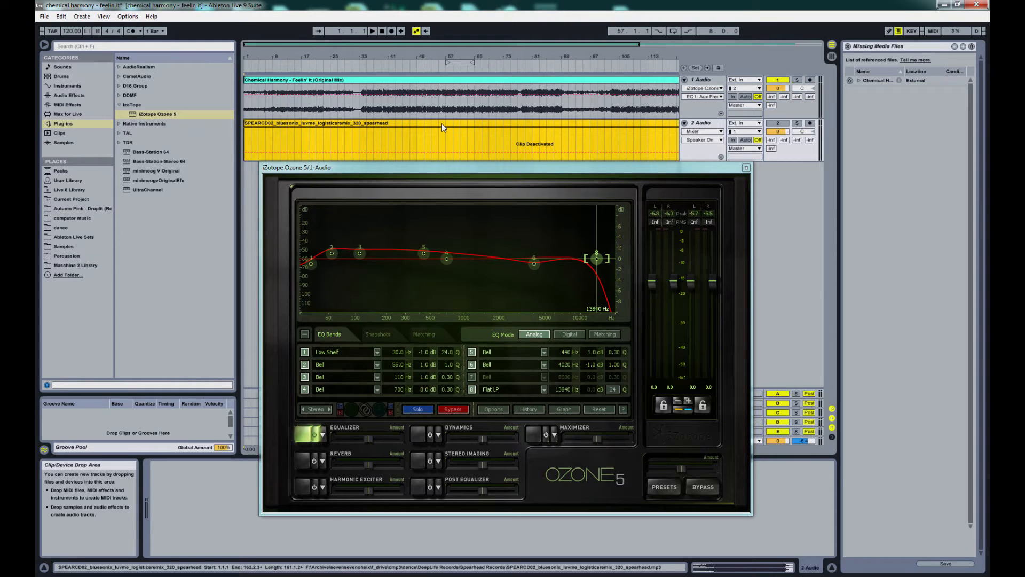
key(0)
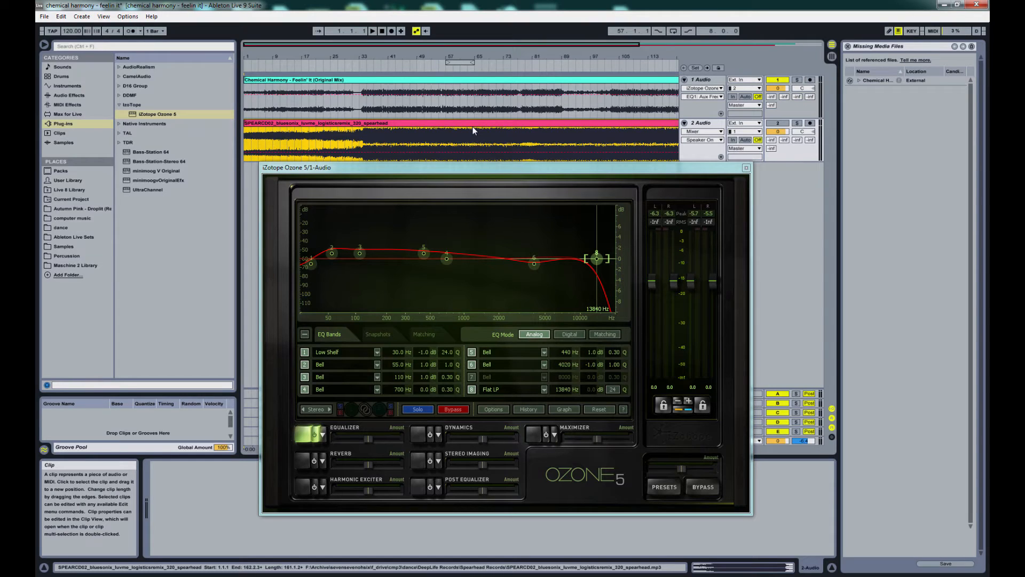
key(1)
Play the reference track from bar 73 and lower the volume of track 2 to -6.0 dB.
click(501, 143)
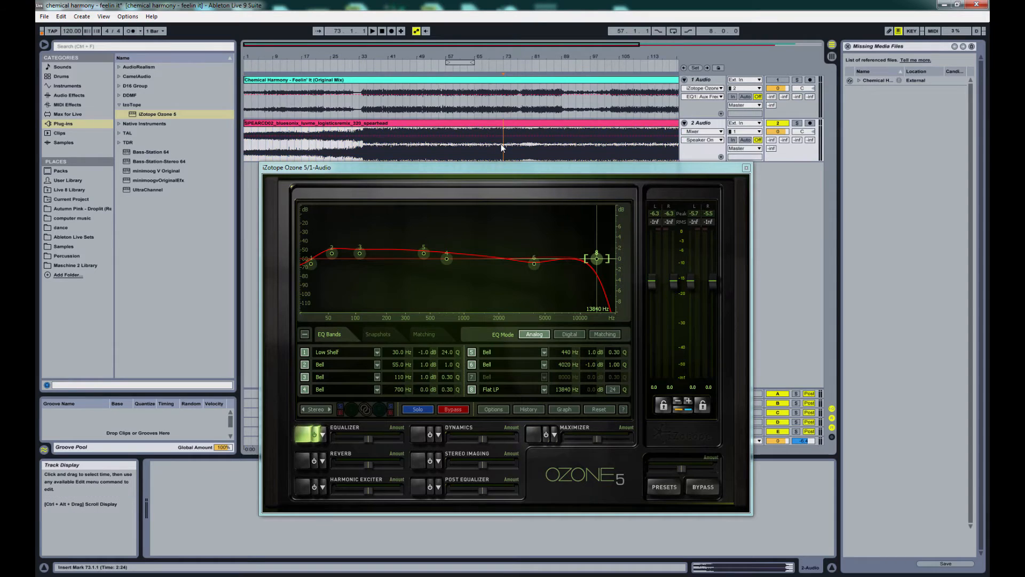
key(space)
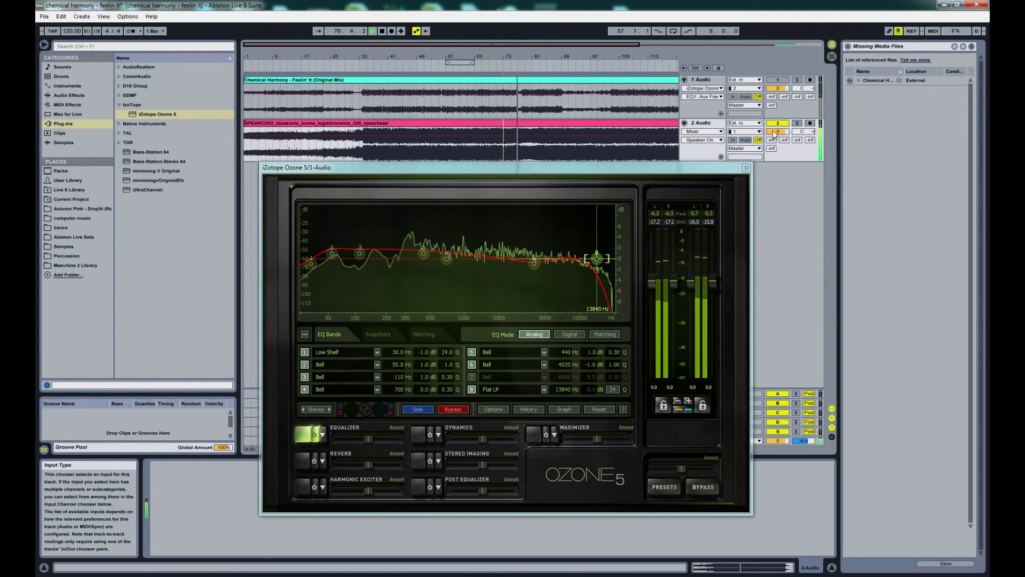
drag(777, 131, 778, 152)
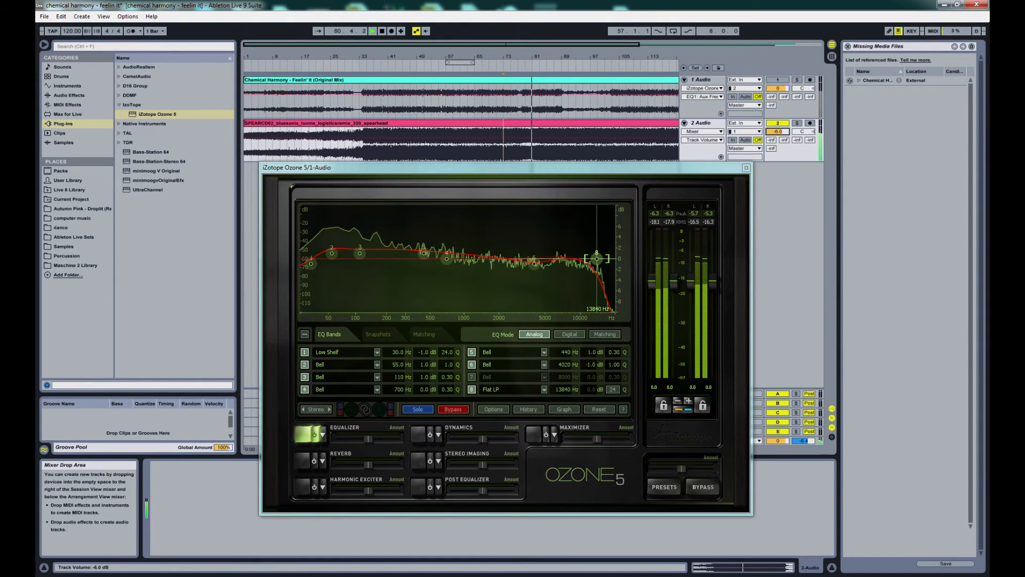
Reopen the Ozone 5 window from track 1 and enable its Harmonic Exciter in Tape mode.
click(746, 167)
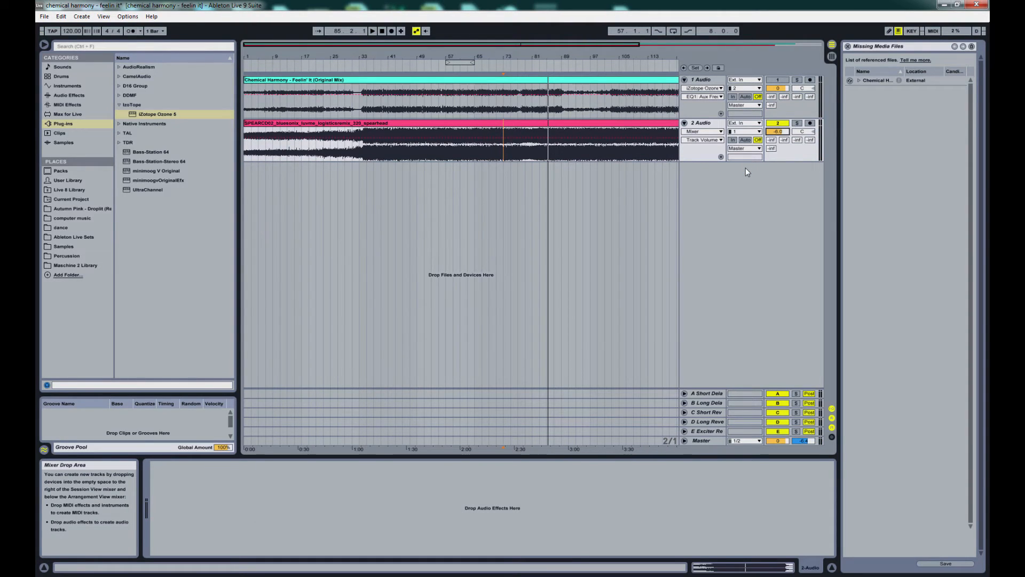
click(699, 79)
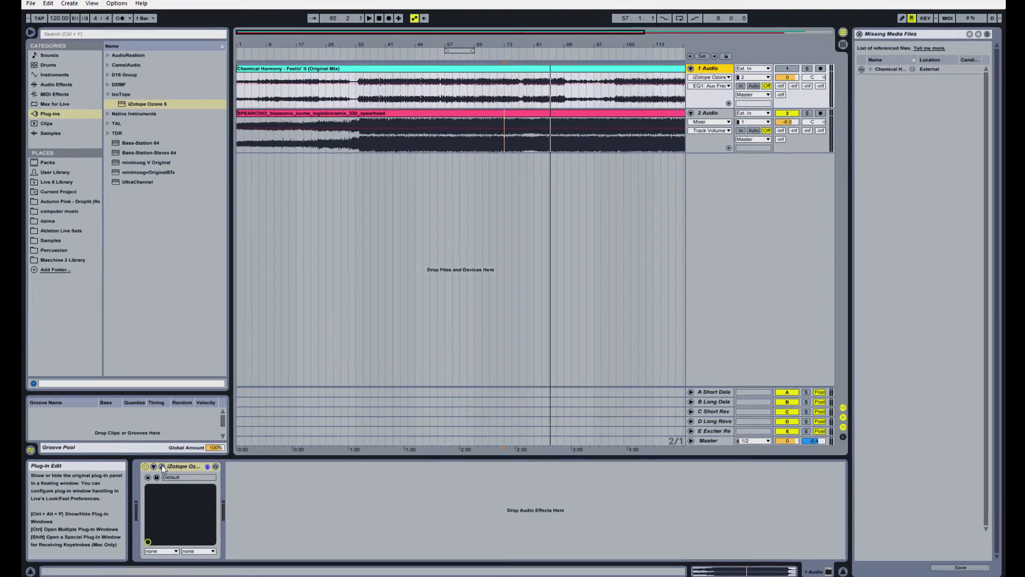
click(163, 467)
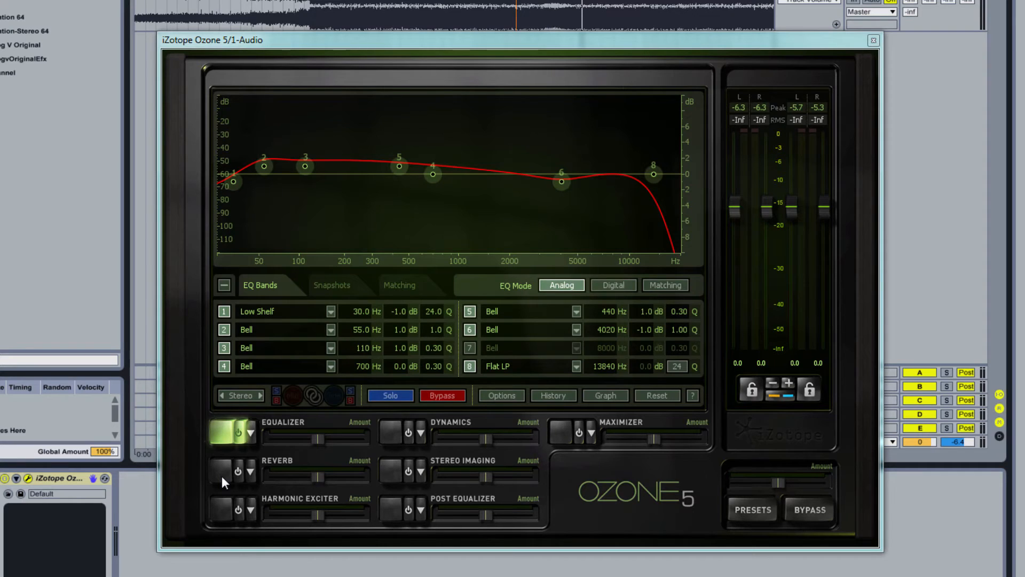
click(225, 511)
click(239, 511)
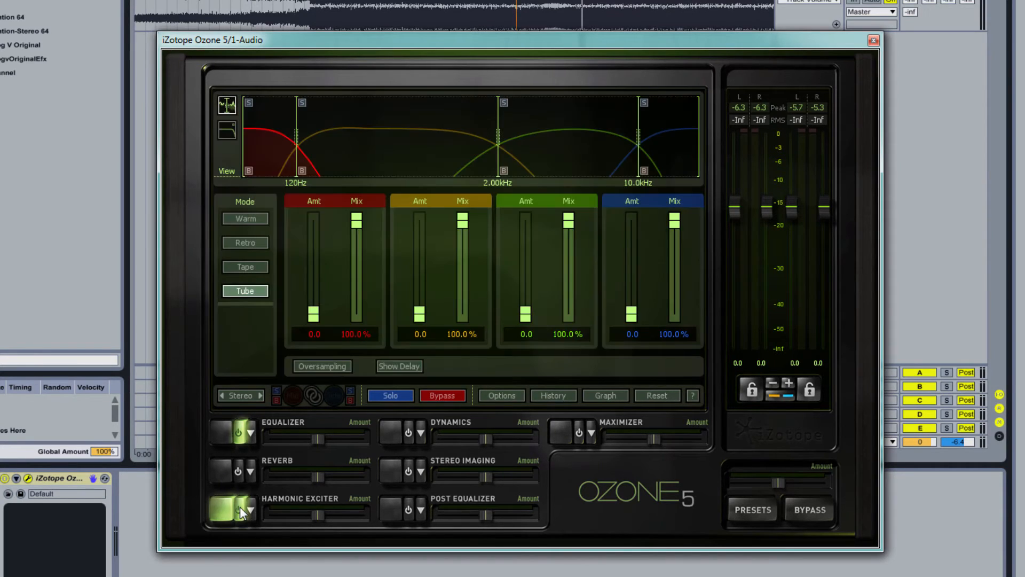
click(259, 266)
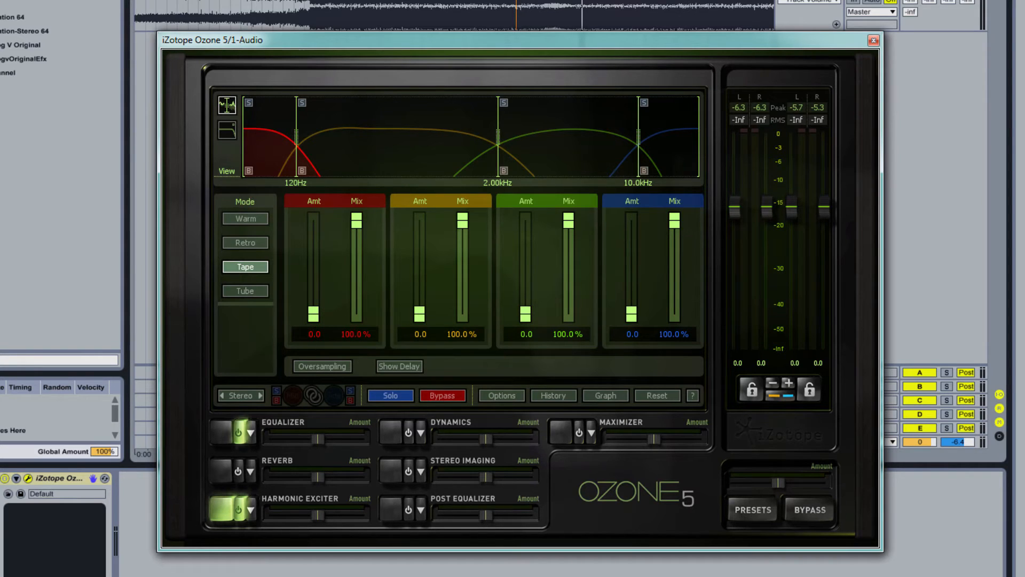
Deactivate the reference clip on track 2 and start playback of the track being mastered.
click(582, 16)
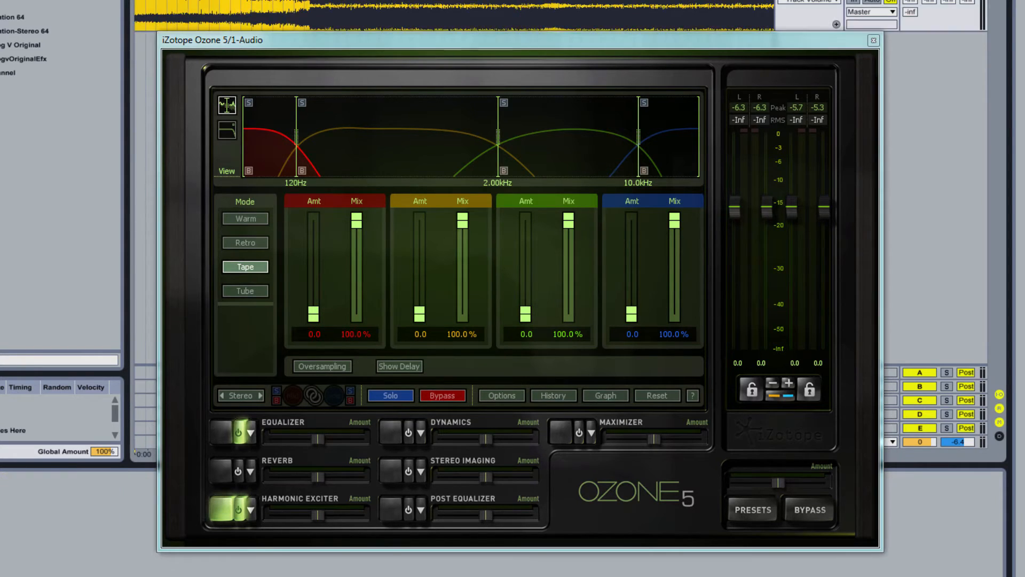
key(ctrl+a)
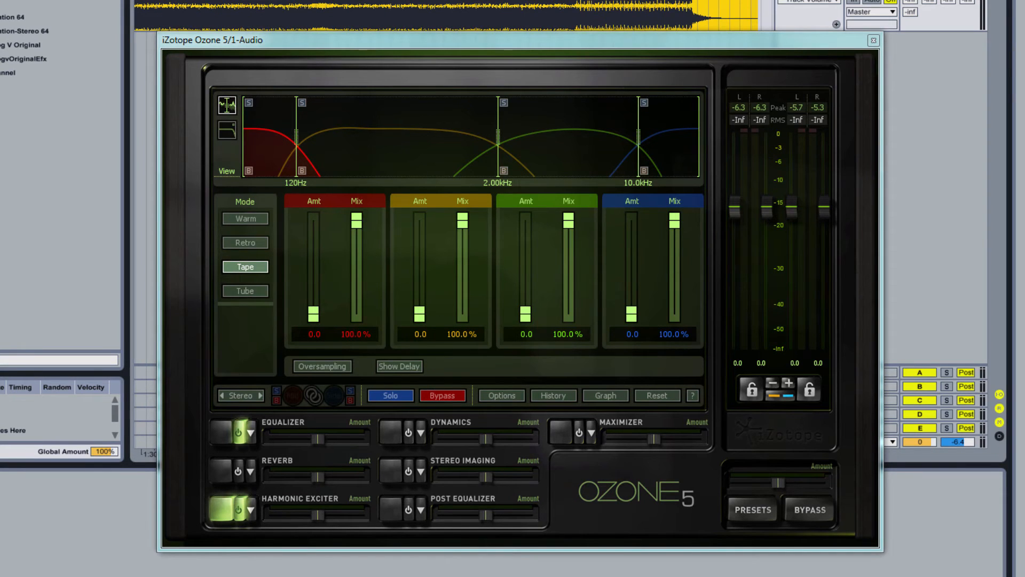
key(0)
click(167, 2)
key(space)
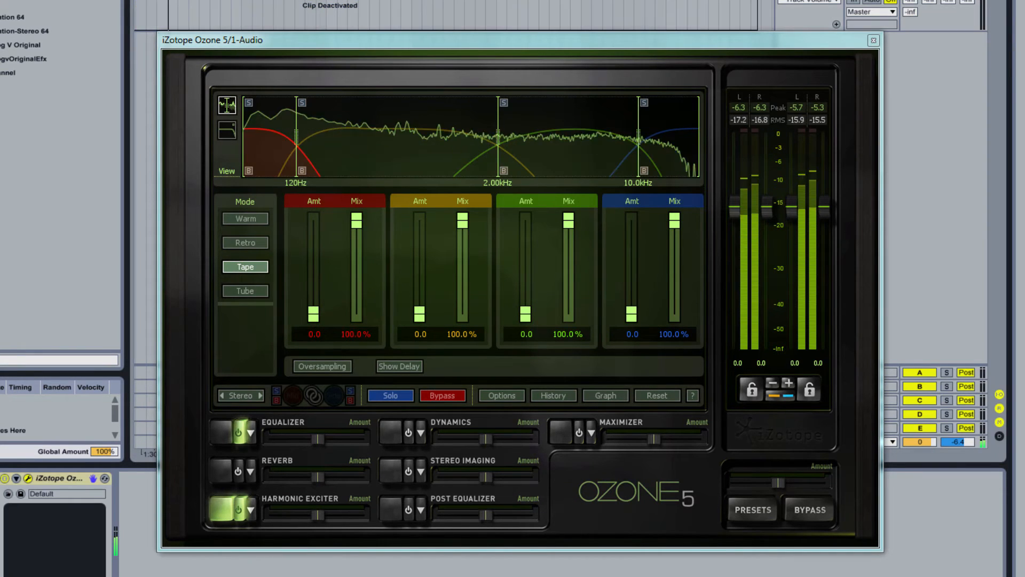
Raise the exciter amount of the lowest band, below 120 Hz, to 2.2.
click(315, 315)
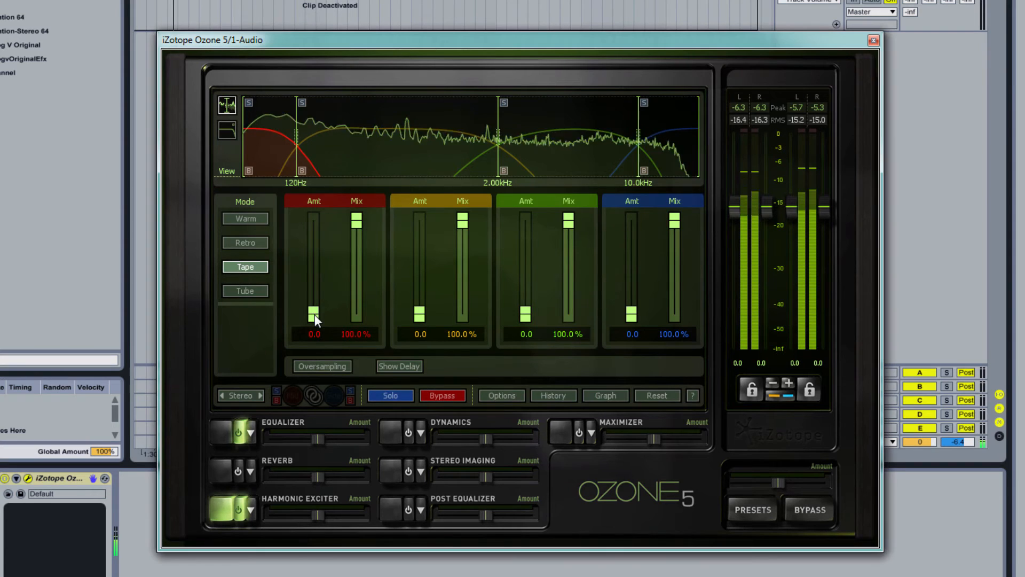
drag(313, 313, 311, 312)
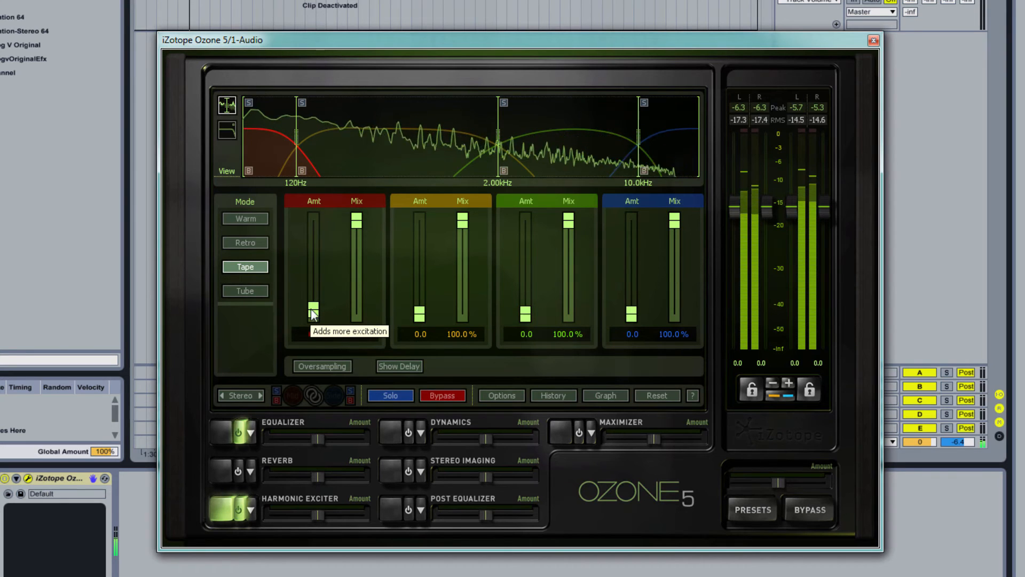
mouse_move(312, 315)
mouse_down()
mouse_move(341, 307)
mouse_move(313, 299)
mouse_up()
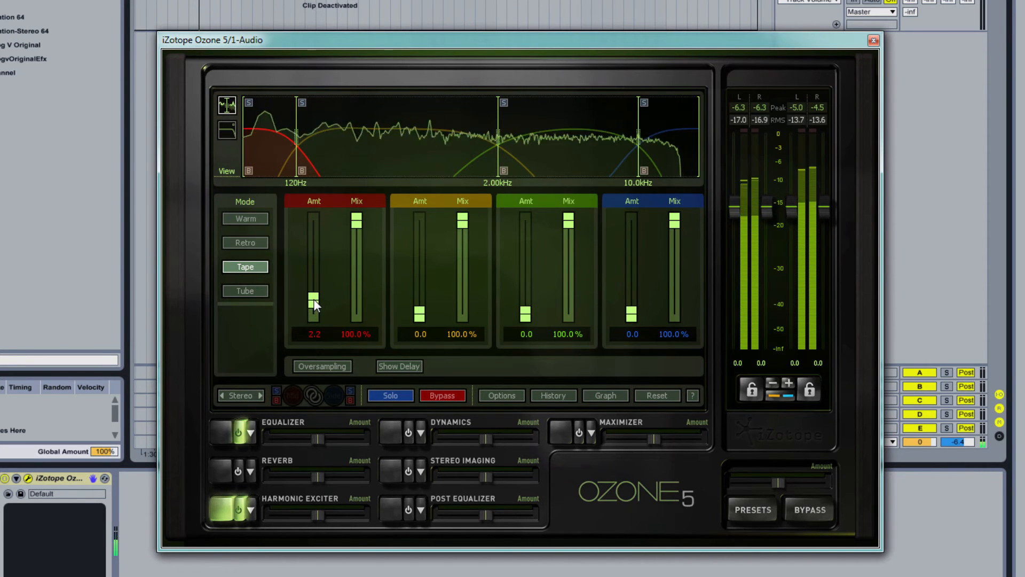
Solo the exciter's lowest band and compare its sound with the amount at 0.0 and at 2.2.
click(249, 103)
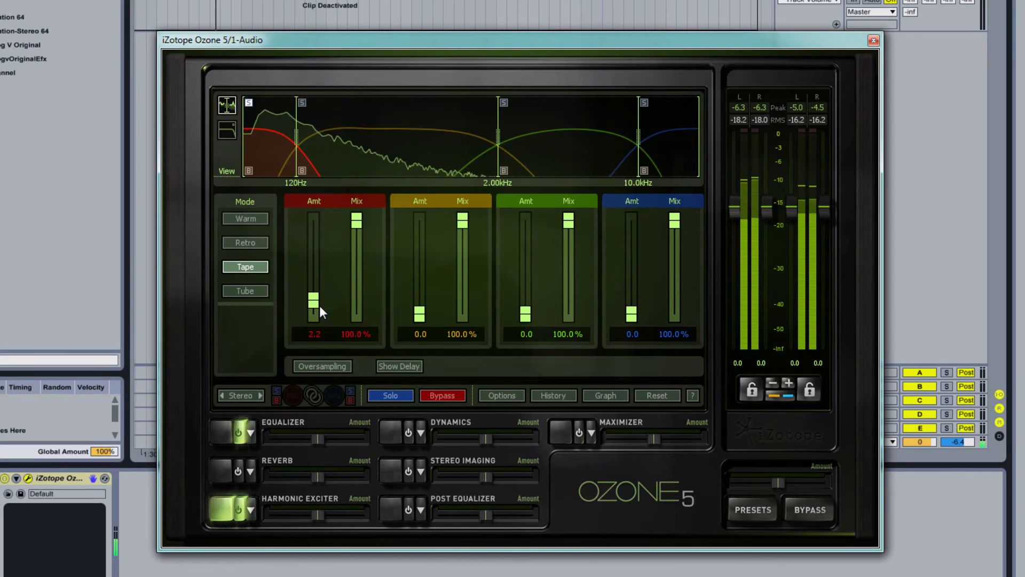
drag(316, 305, 316, 354)
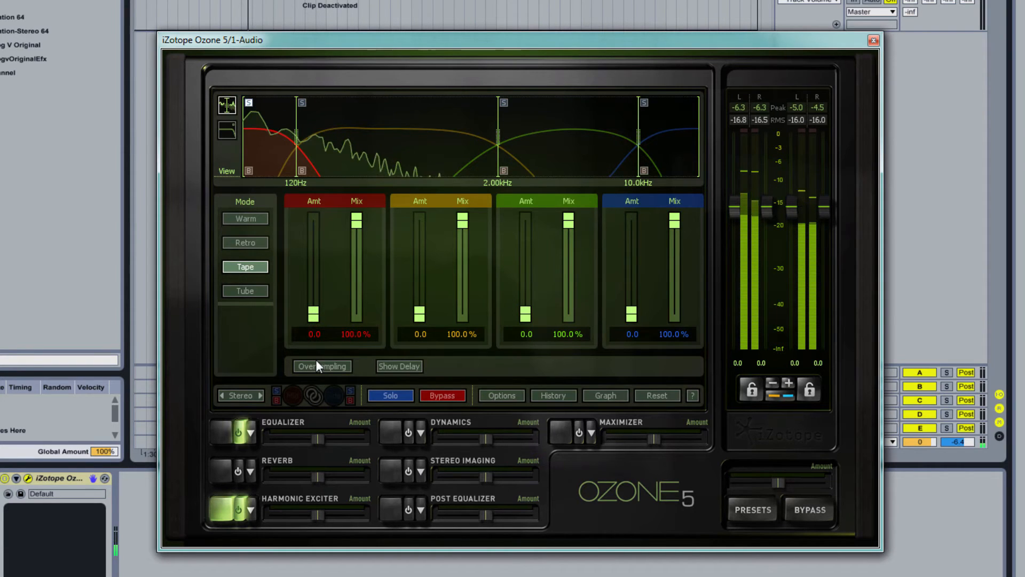
drag(315, 315, 319, 301)
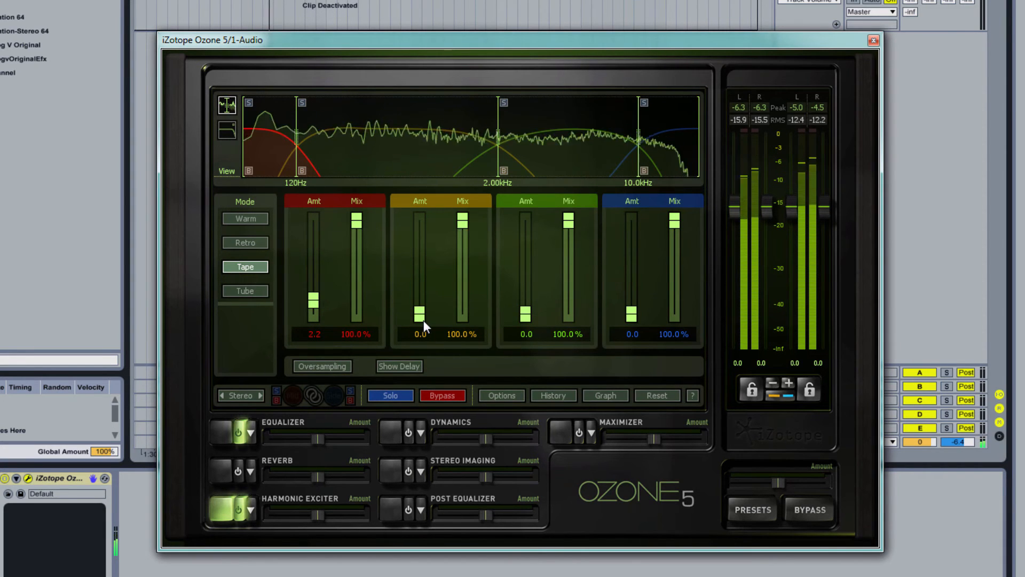
Set the Tape exciter amount to 2.5 for the 120 Hz to 2 kHz band and 1.5 for the 2 to 10 kHz band.
drag(424, 320, 421, 304)
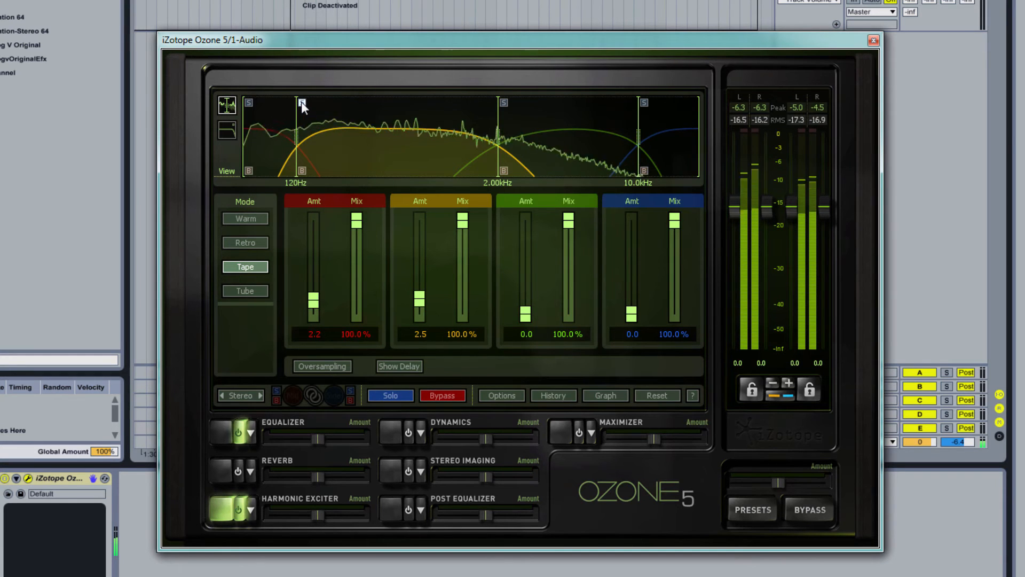
drag(526, 321, 525, 309)
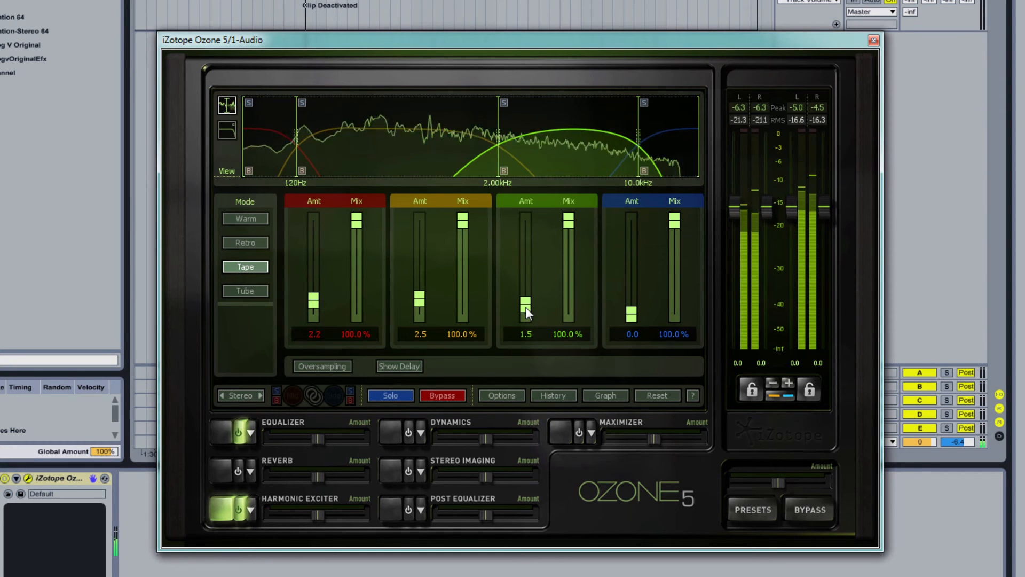
click(631, 313)
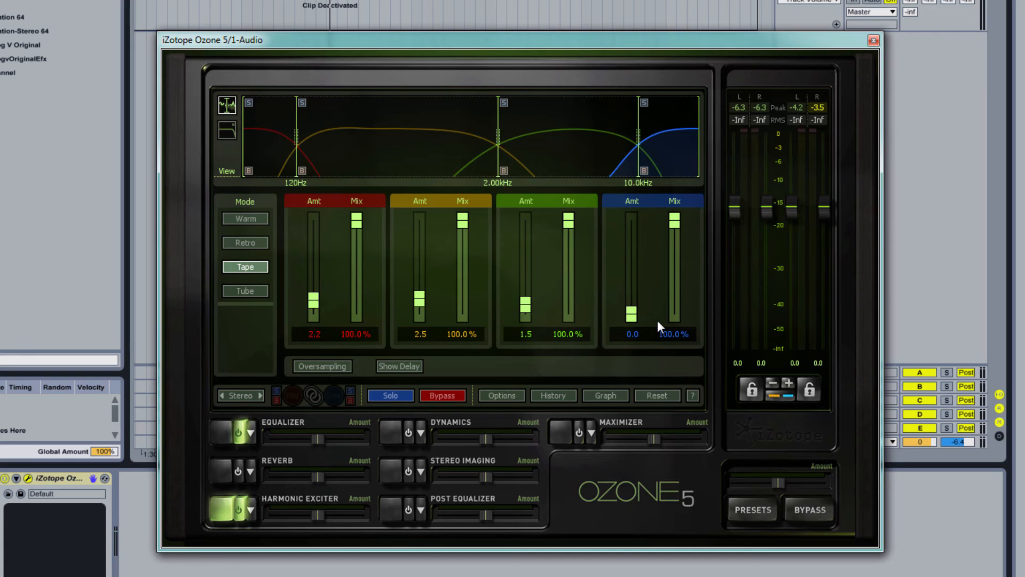
Review the Dynamics, Stereo Imaging and Post Equalizer modules, soloing individual imaging bands during playback to examine their stereo spread in the vectorscope.
click(390, 435)
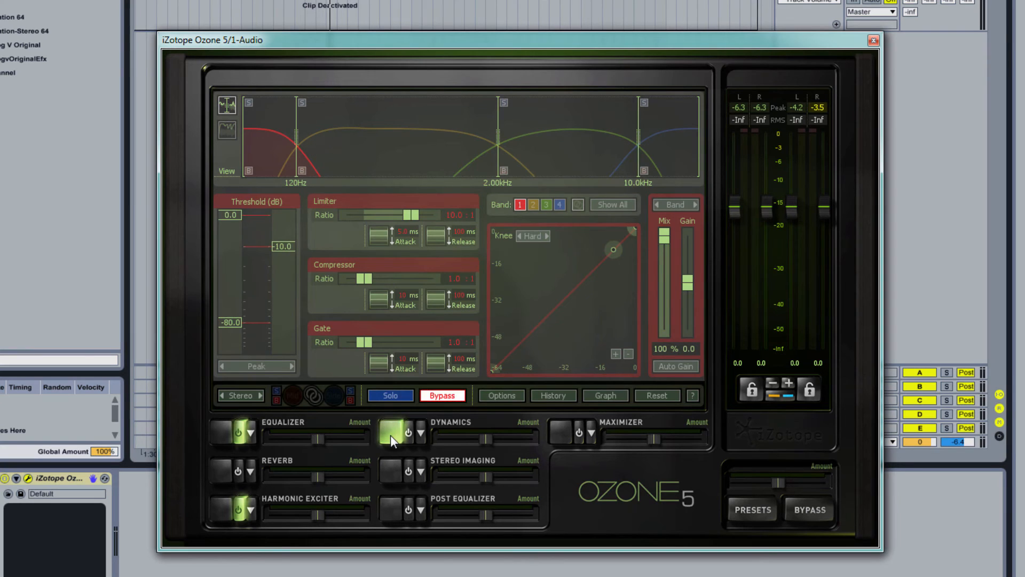
click(389, 472)
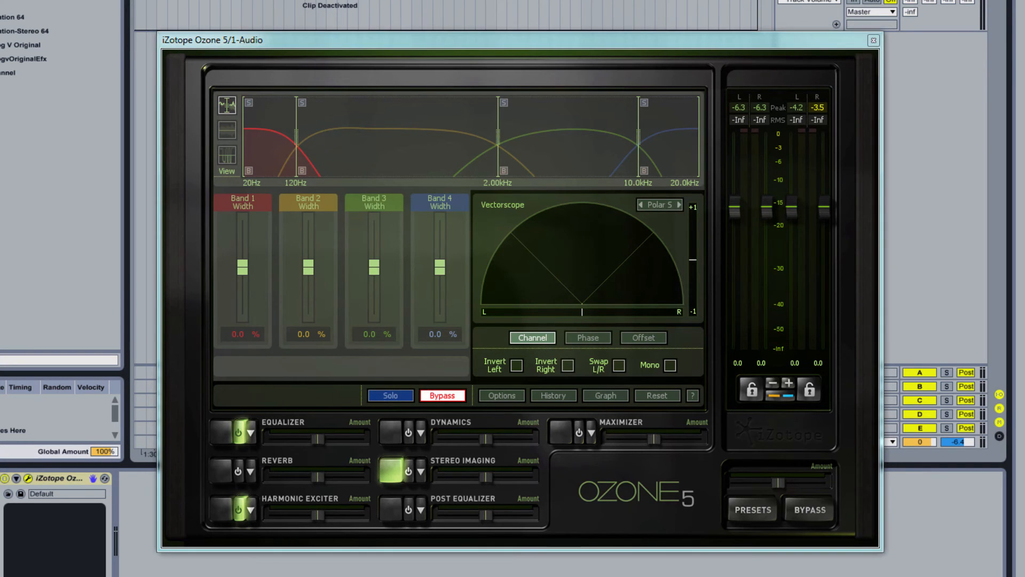
key(space)
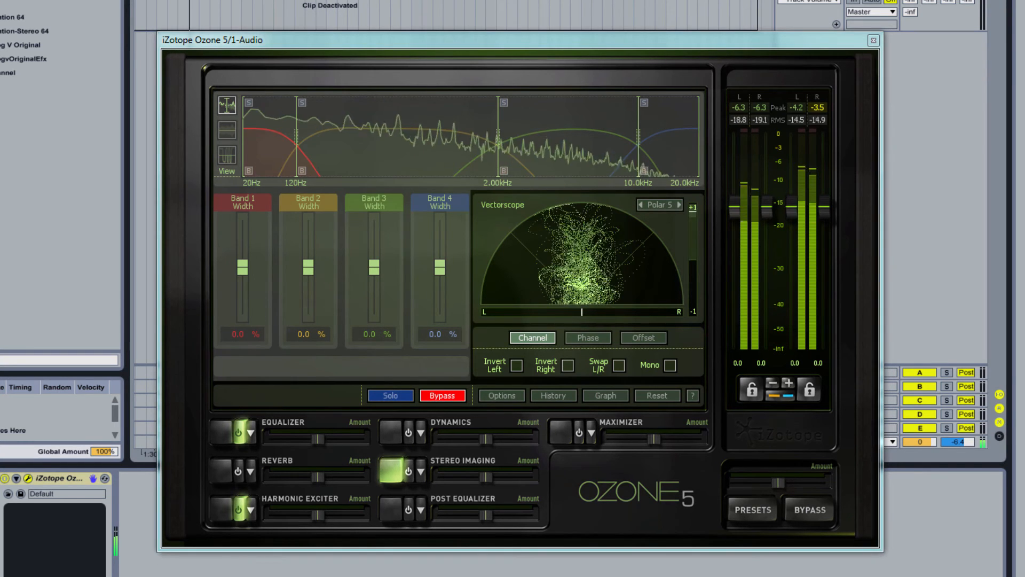
click(251, 102)
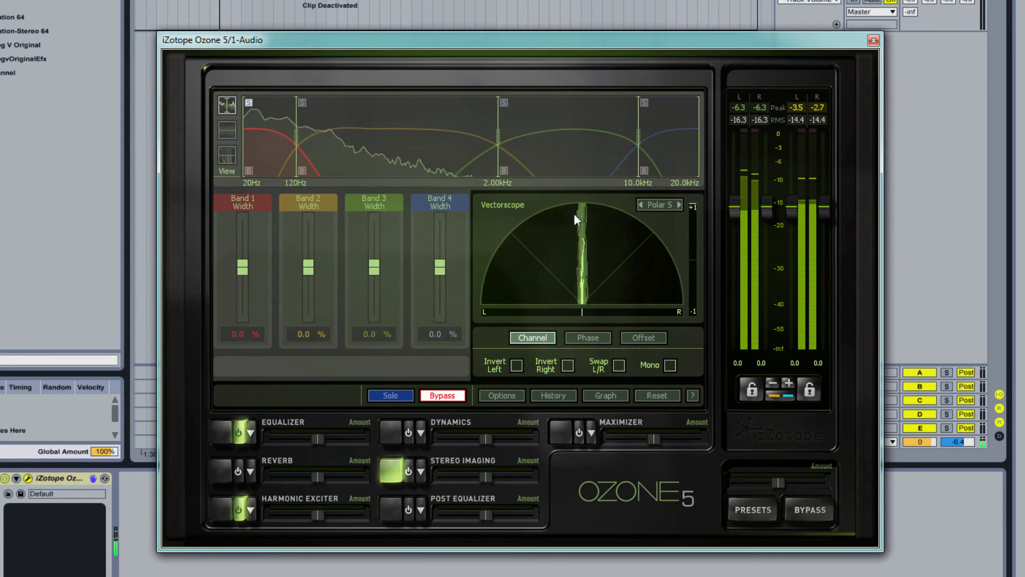
click(303, 104)
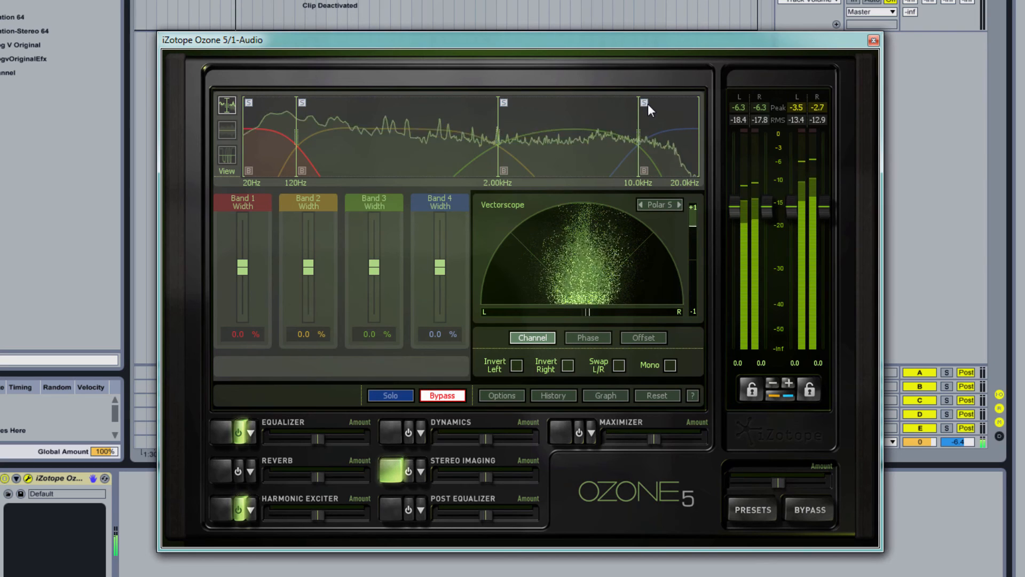
click(302, 102)
click(250, 104)
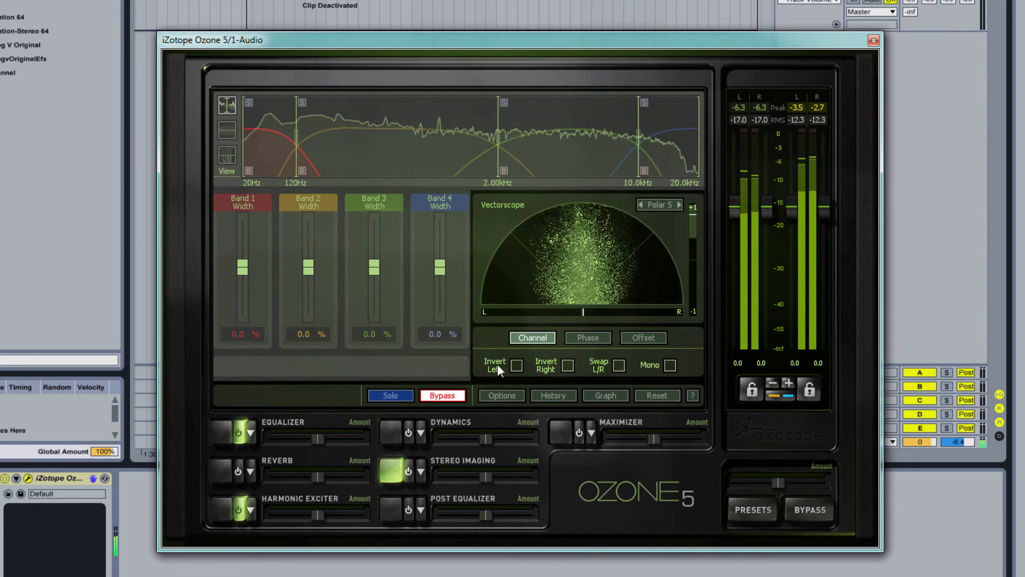
key(space)
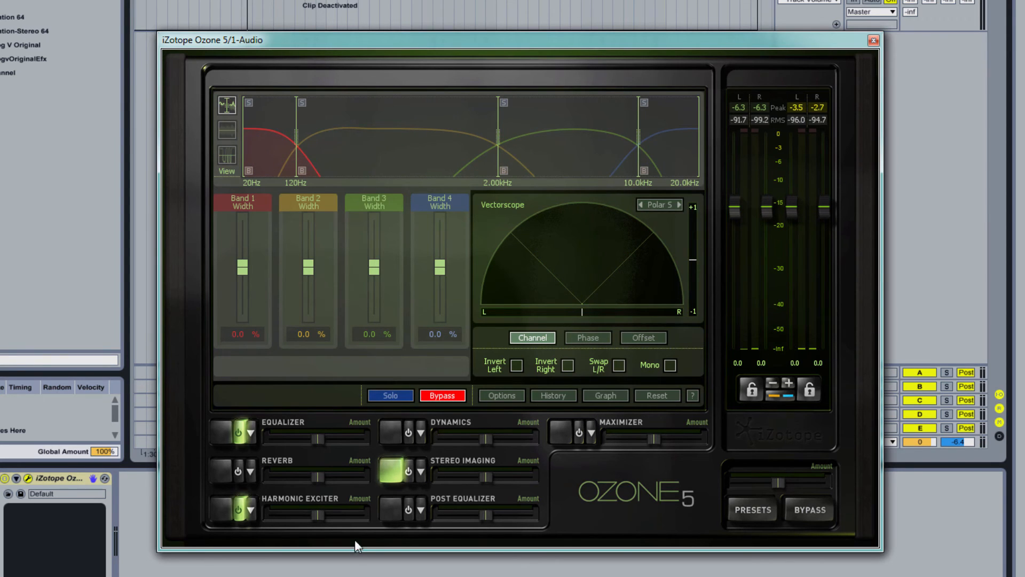
click(387, 513)
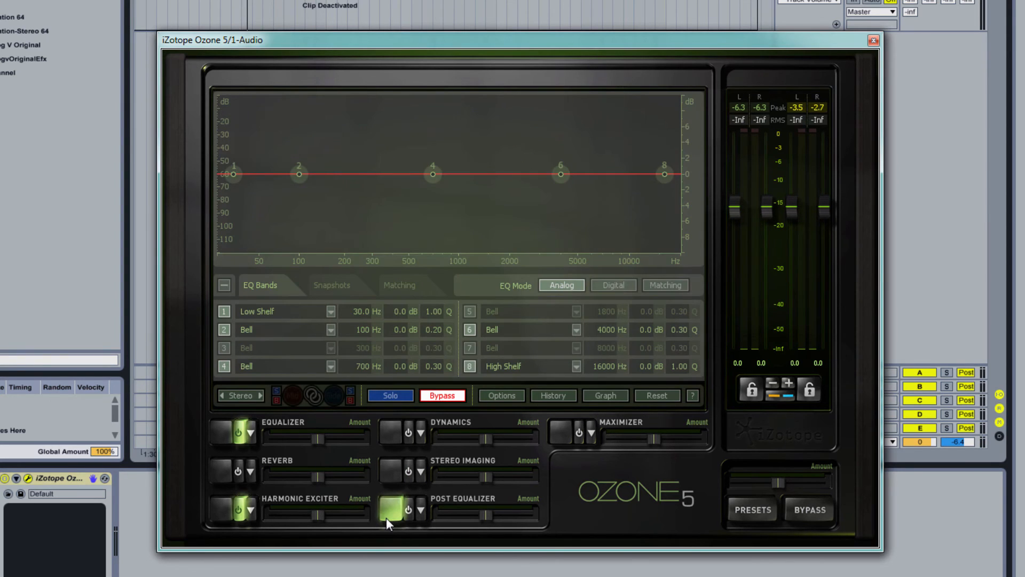
Enable the Maximizer with a margin of -0.3, MBIT+ dithering at 16 bits, High noise shaping, Normal dither amount and the DC filter.
click(569, 432)
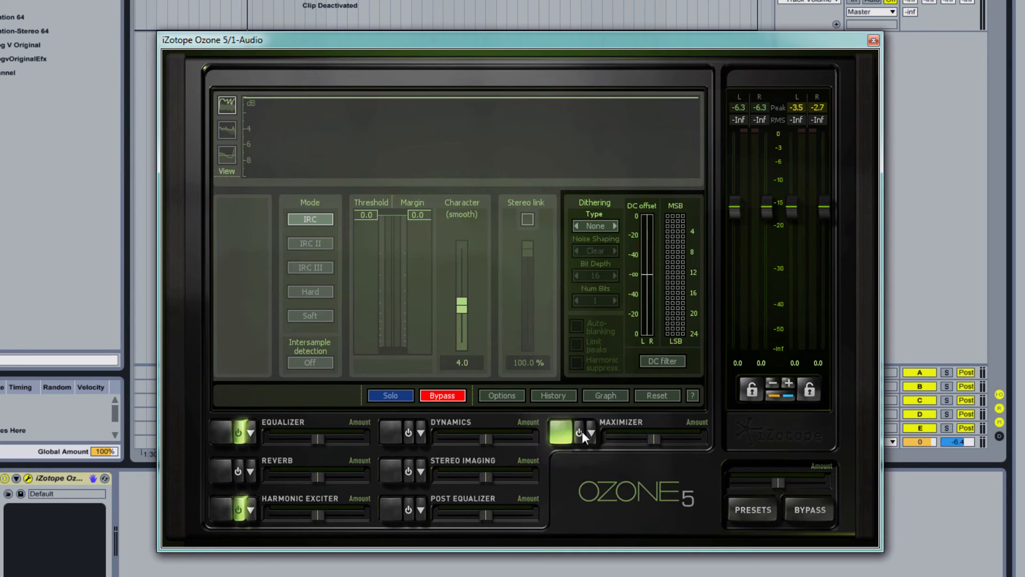
click(582, 431)
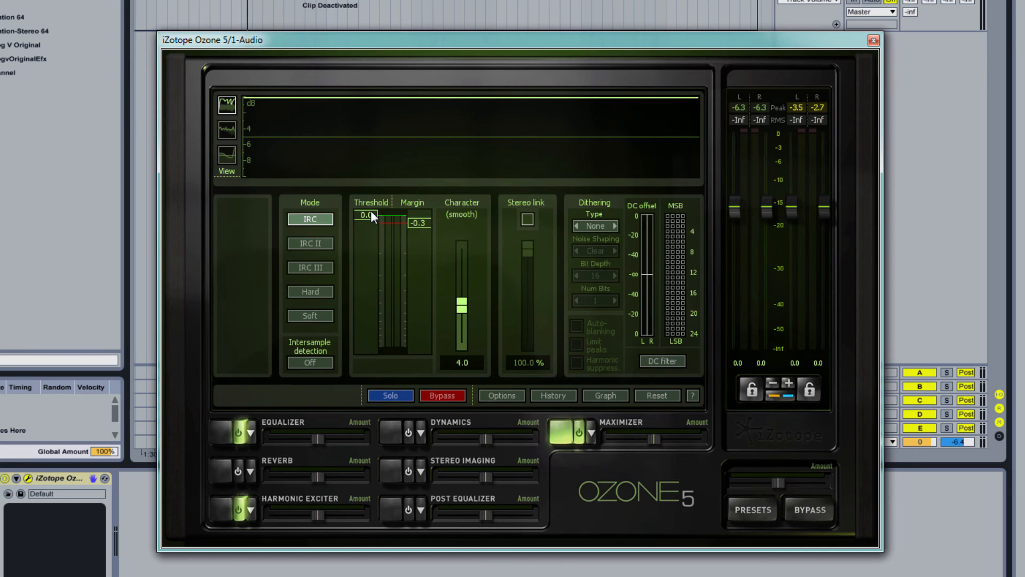
drag(371, 214, 369, 220)
click(603, 225)
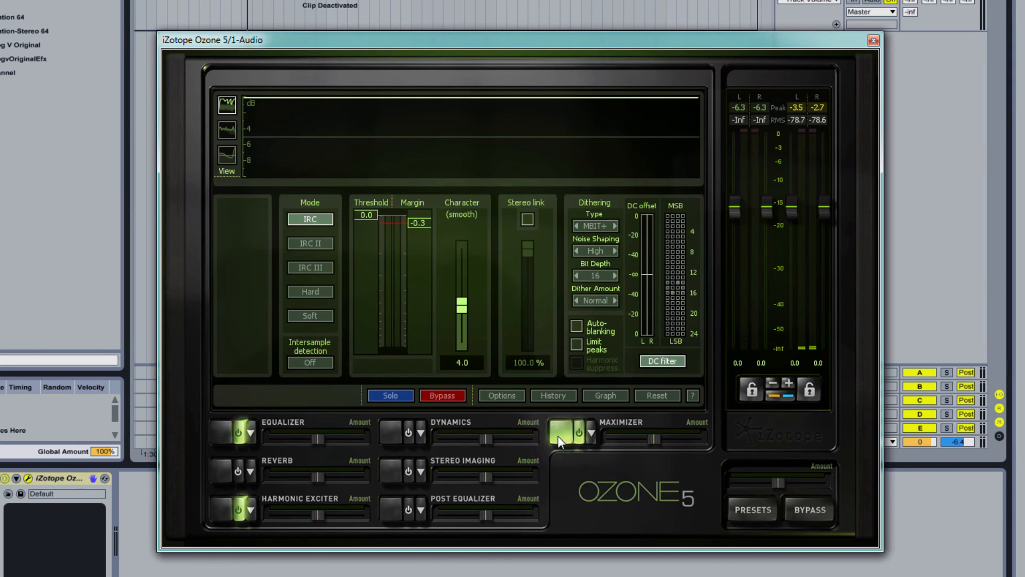
Try the Maximizer's IRC III mode and settle on IRC II as the limiting mode.
click(320, 247)
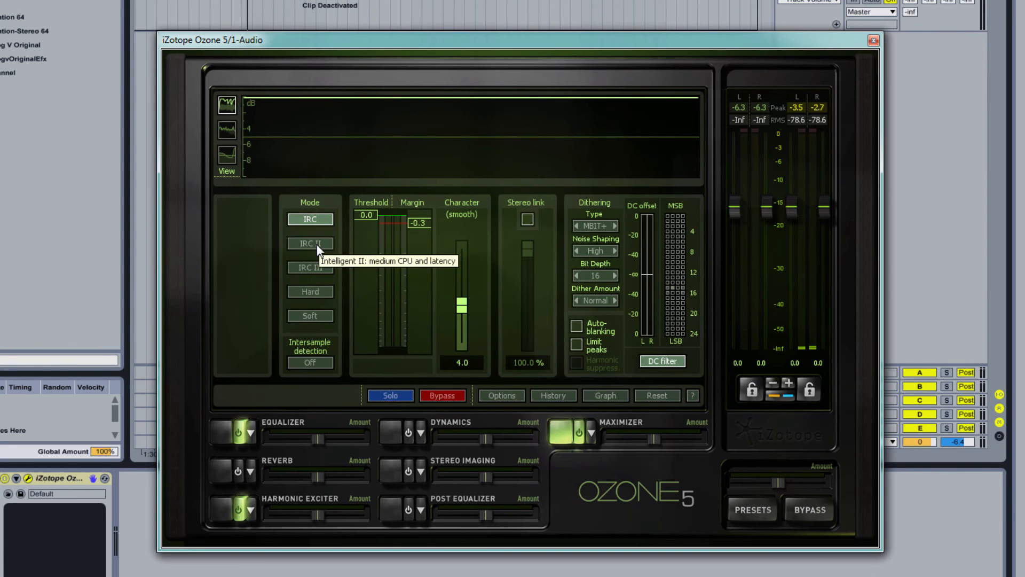
click(319, 268)
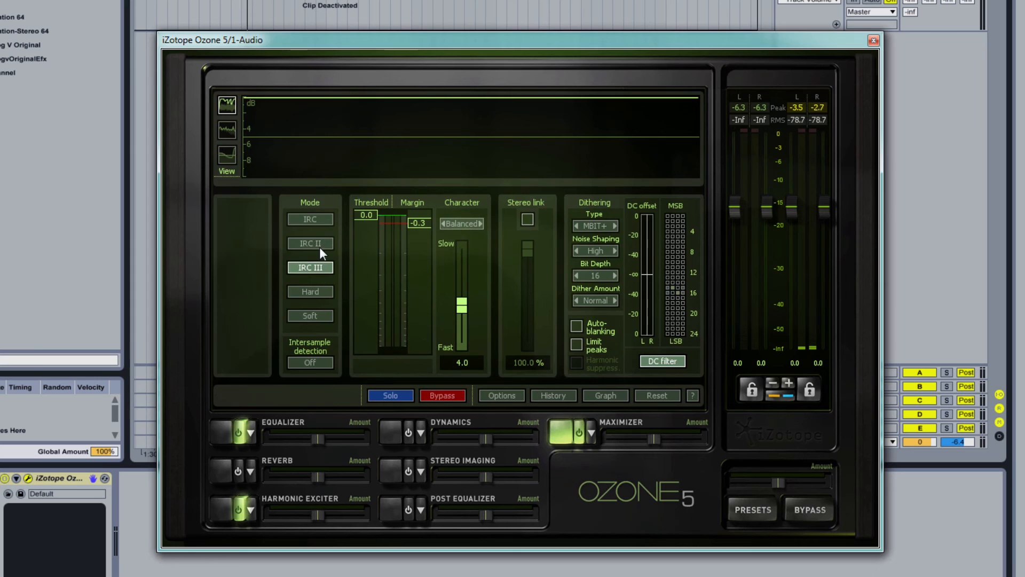
click(319, 245)
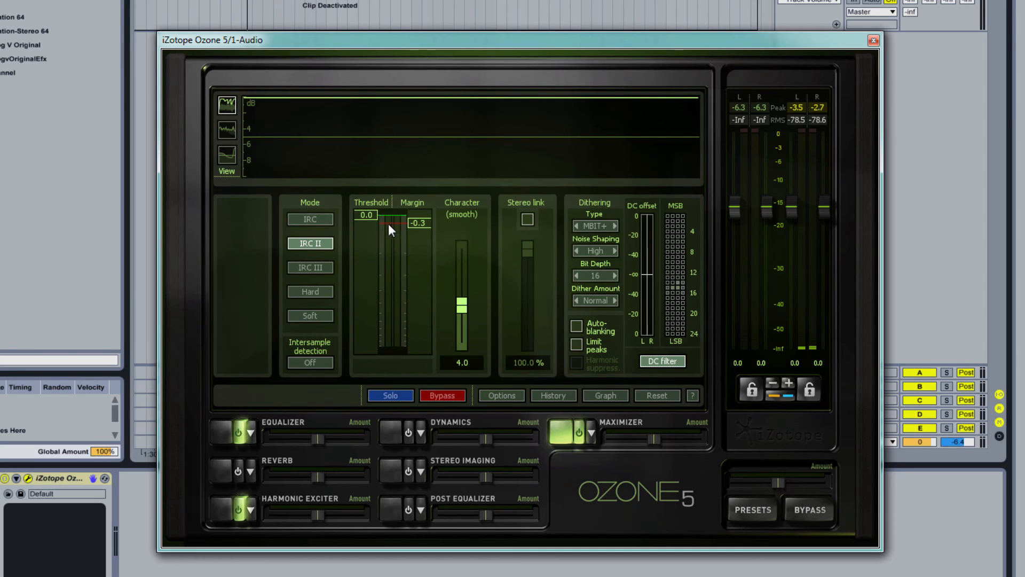
Lower the Maximizer threshold to -8.1 and set its character to 3.0 (fast and loud) during playback, stopping playback when done.
key(space)
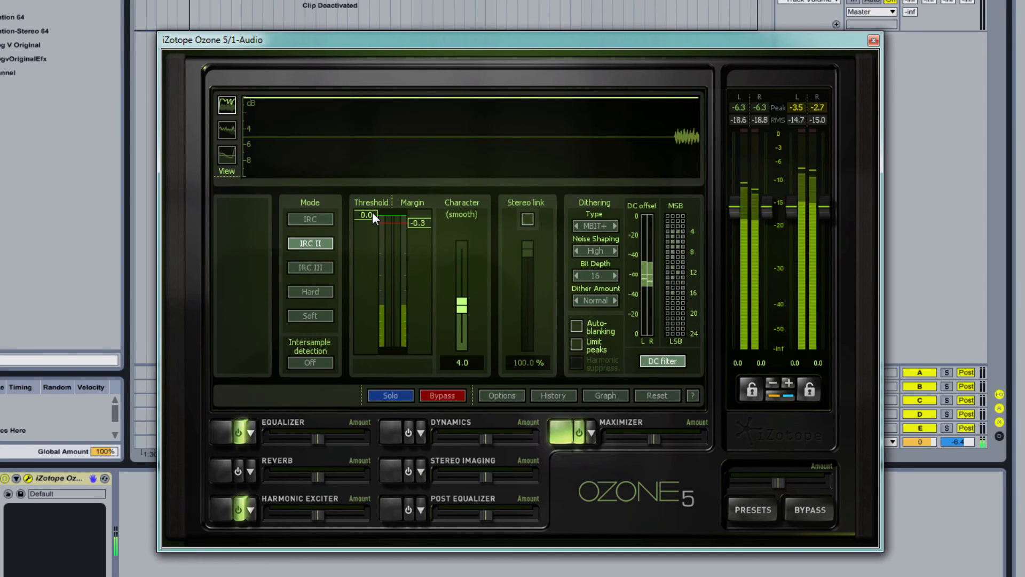
drag(372, 212, 375, 300)
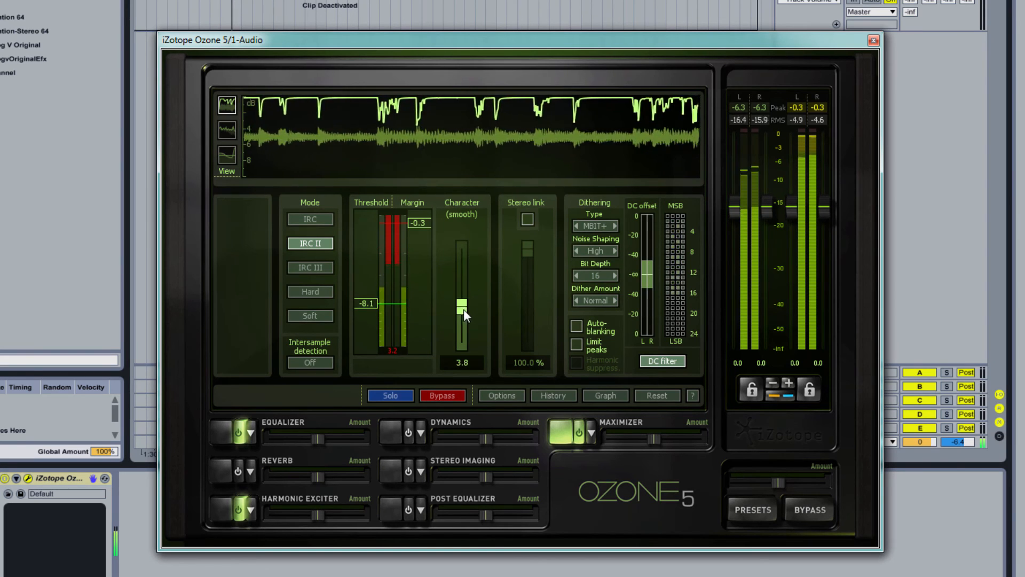
drag(464, 309, 462, 316)
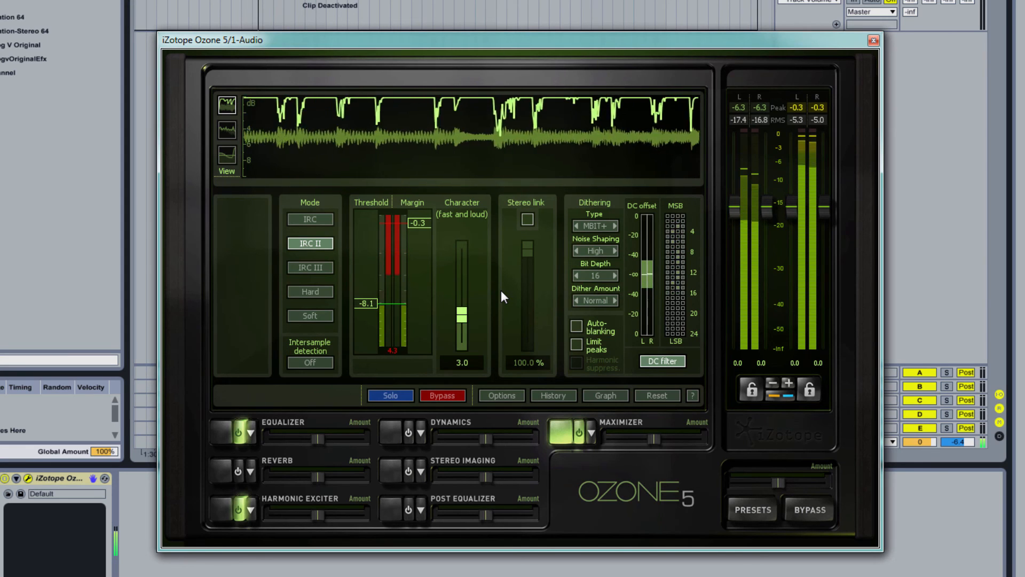
key(space)
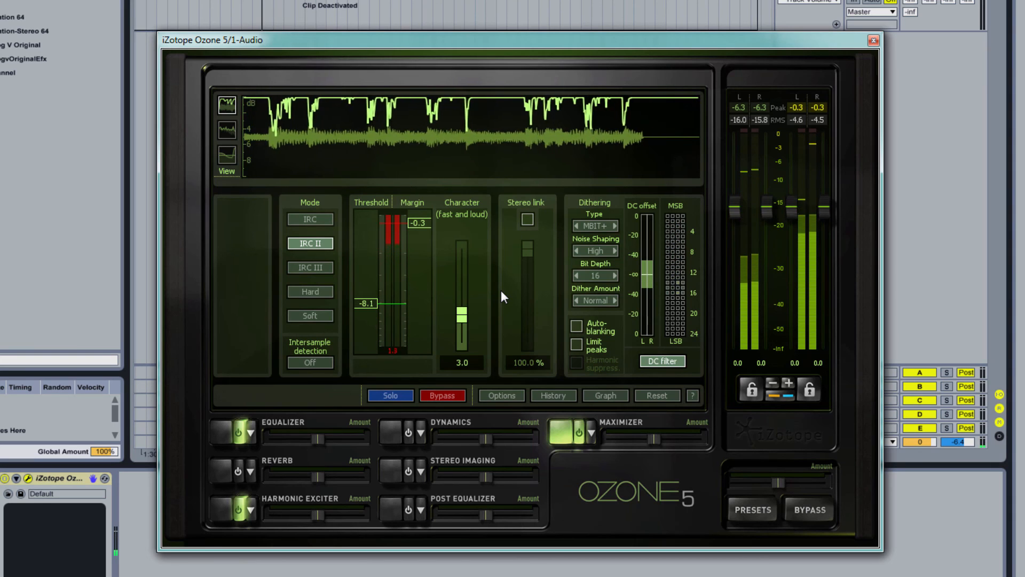